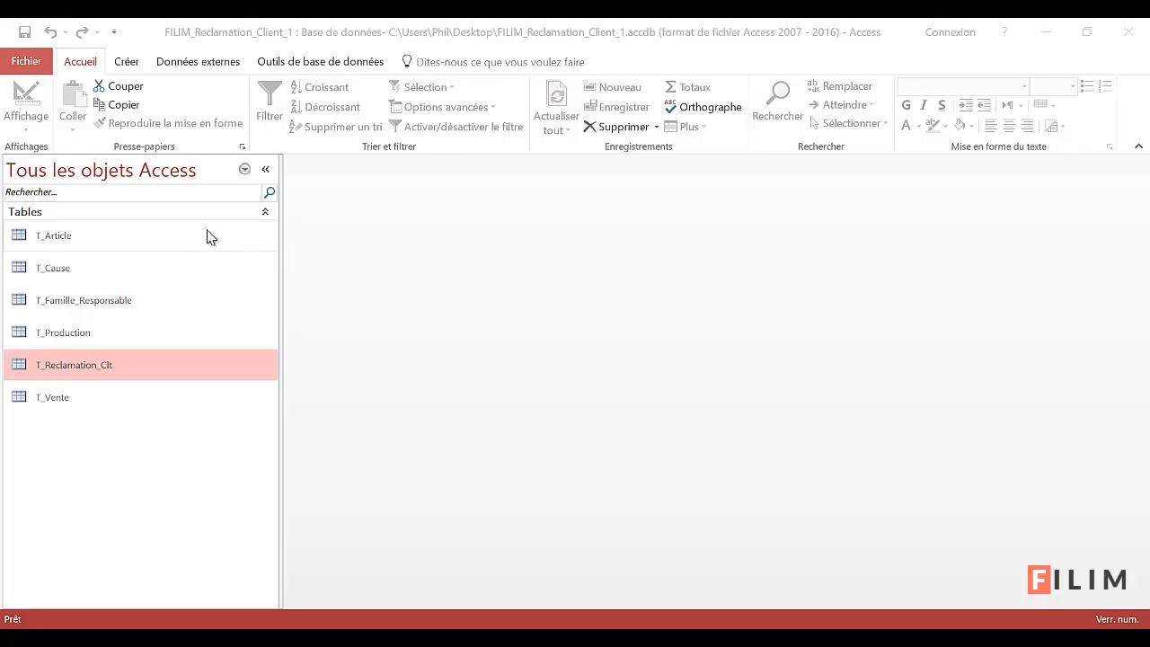
Examine the database relationships between the complaint, article, production, cause, family and sales tables, nudging the table boxes, and close the diagram.
left_click(318, 61)
left_click(230, 102)
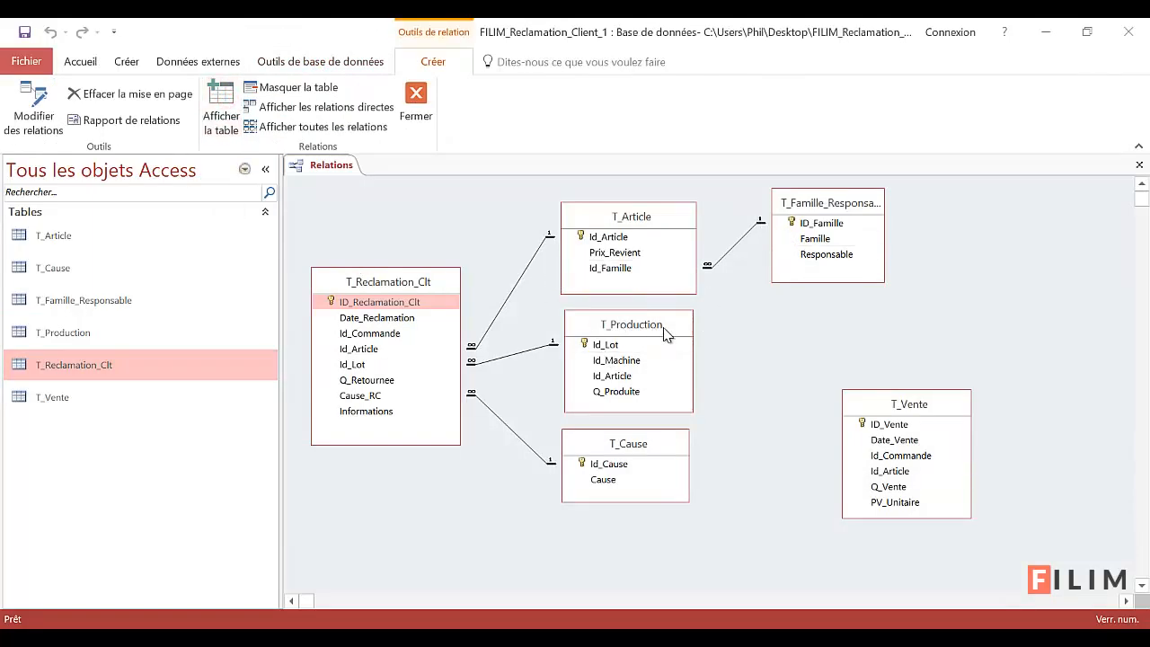
mouse_move(371, 290)
left_mouse_down()
mouse_move(388, 281)
mouse_move(374, 278)
left_mouse_up()
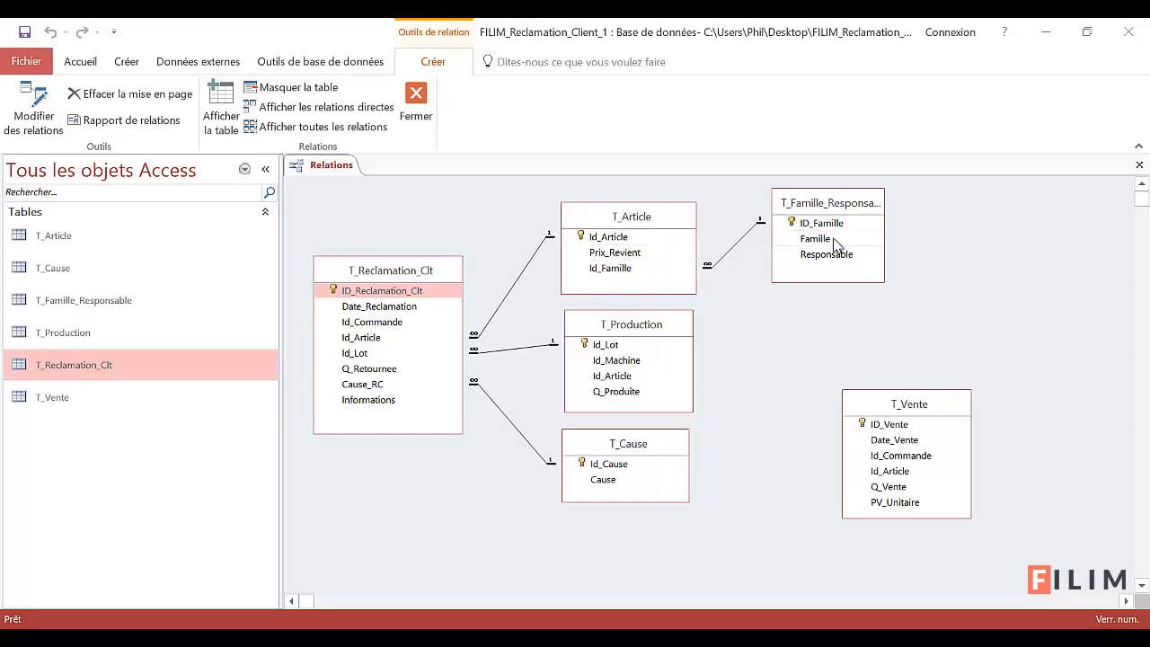
left_click_drag(848, 203, 842, 193)
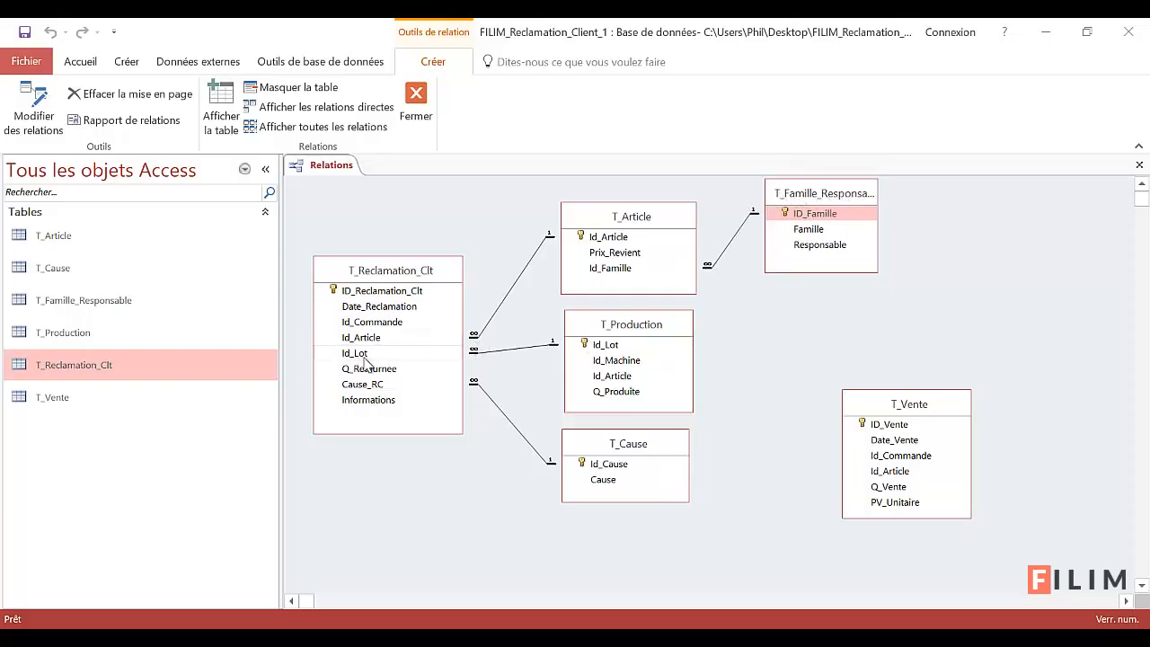
left_click_drag(657, 326, 654, 331)
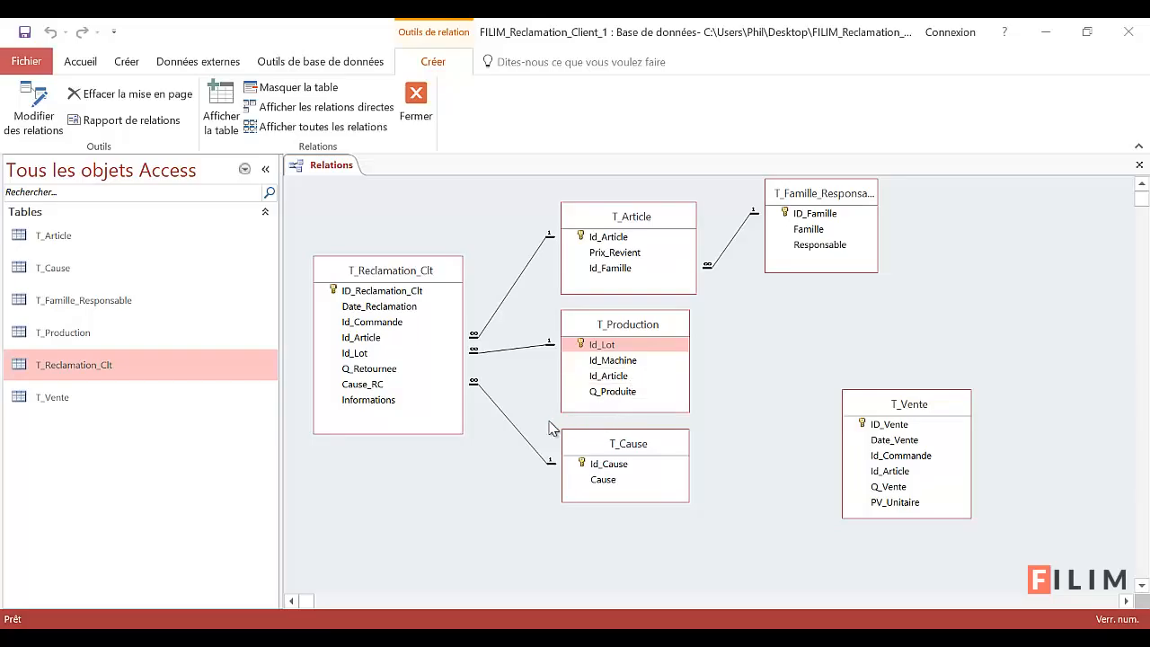
mouse_move(605, 450)
left_mouse_down()
mouse_move(618, 452)
mouse_move(603, 455)
left_mouse_up()
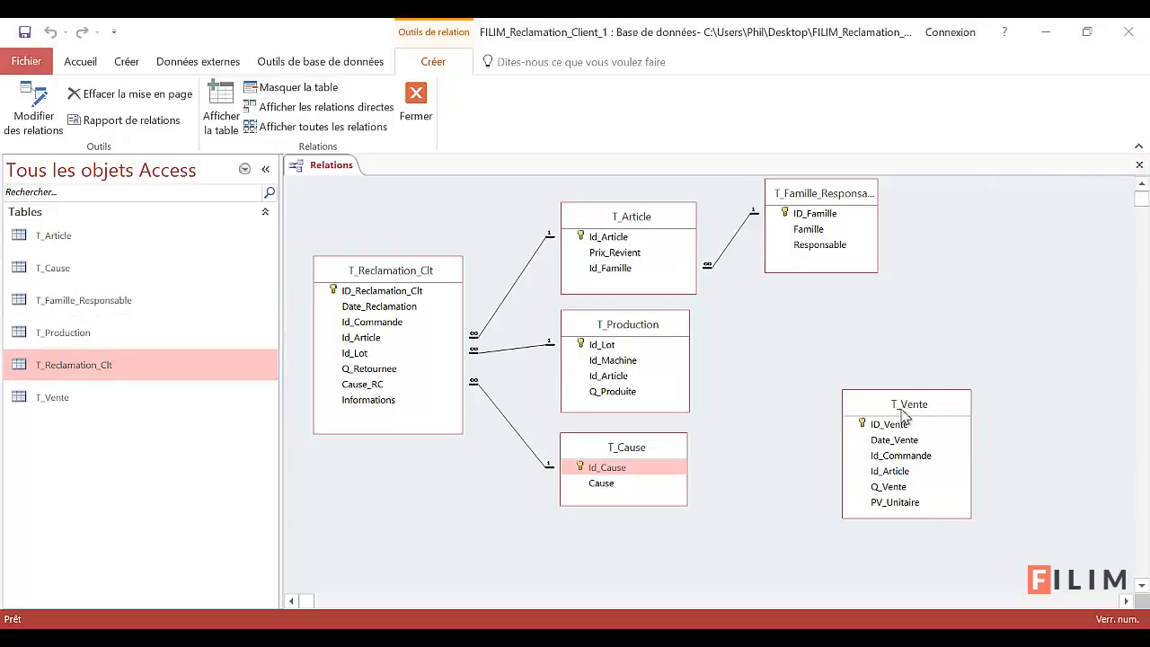
left_click_drag(898, 405, 898, 416)
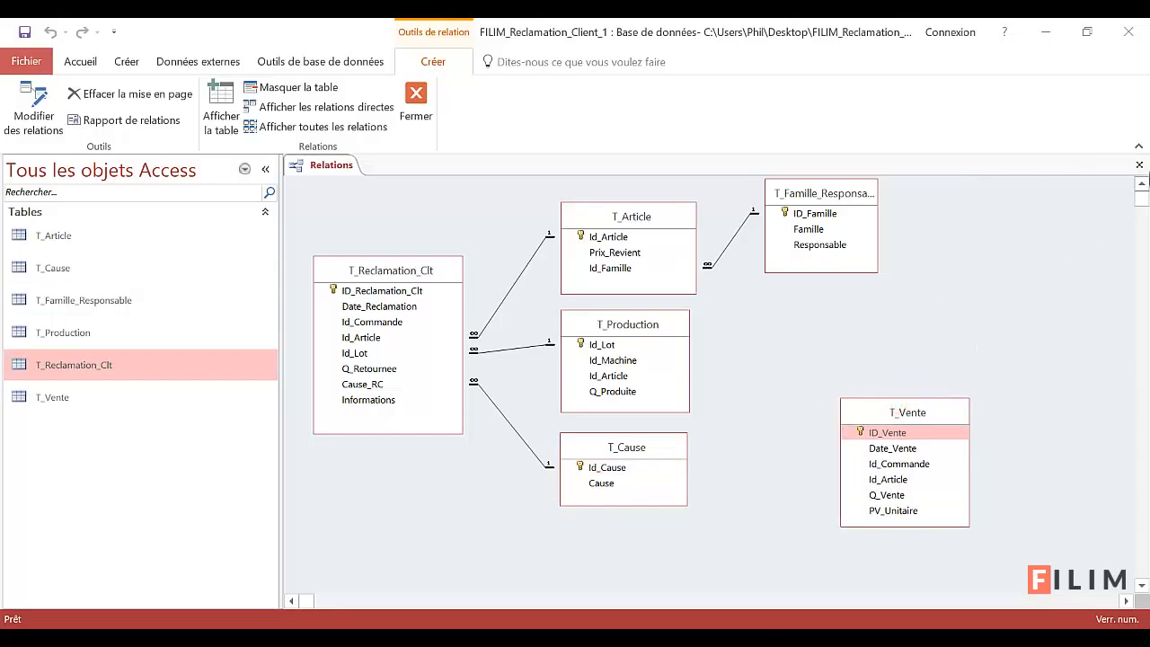
left_click(1140, 164)
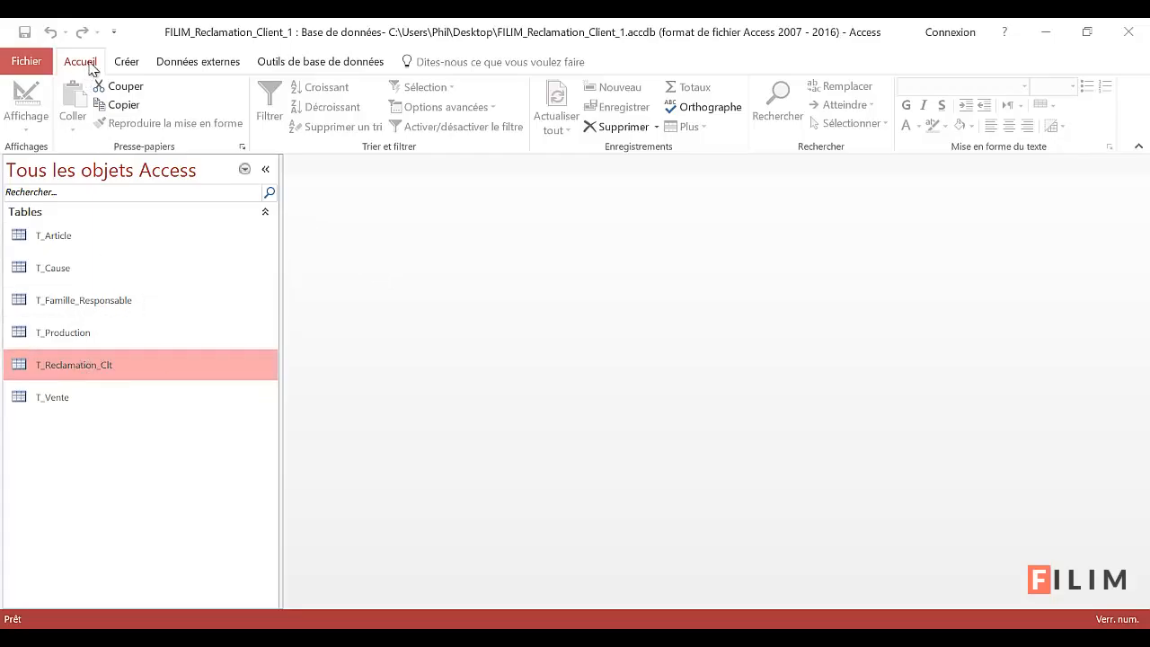
Create a query in design view based on T_Reclamation_Clt and enlarge its field list to show all fields.
left_click(126, 61)
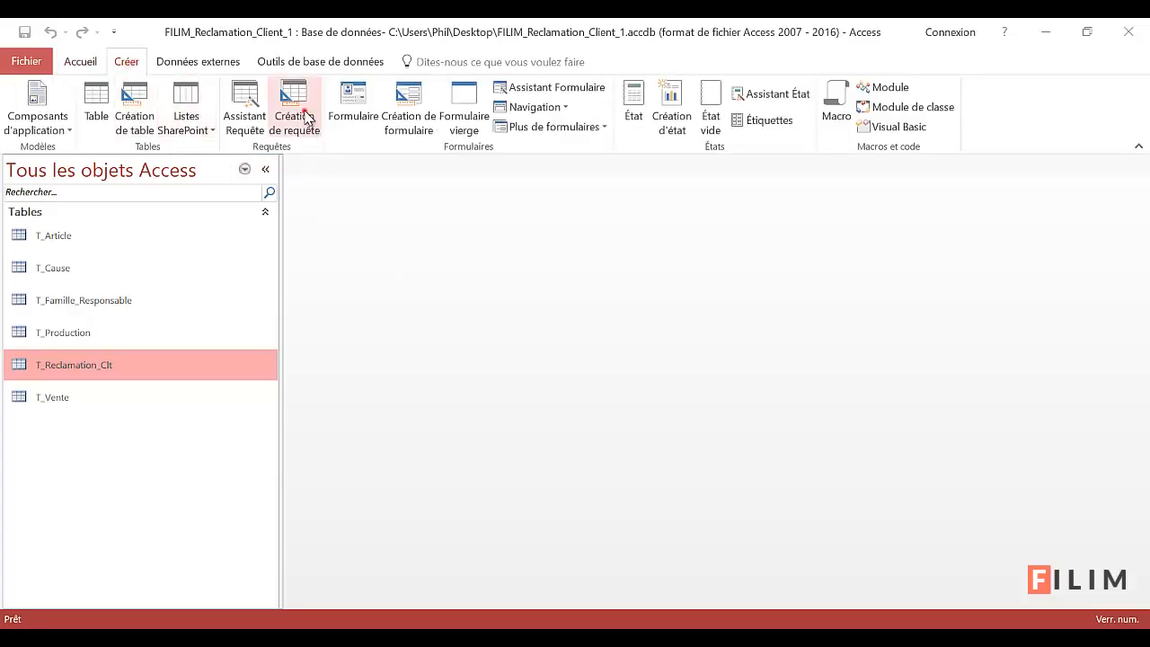
left_click(296, 115)
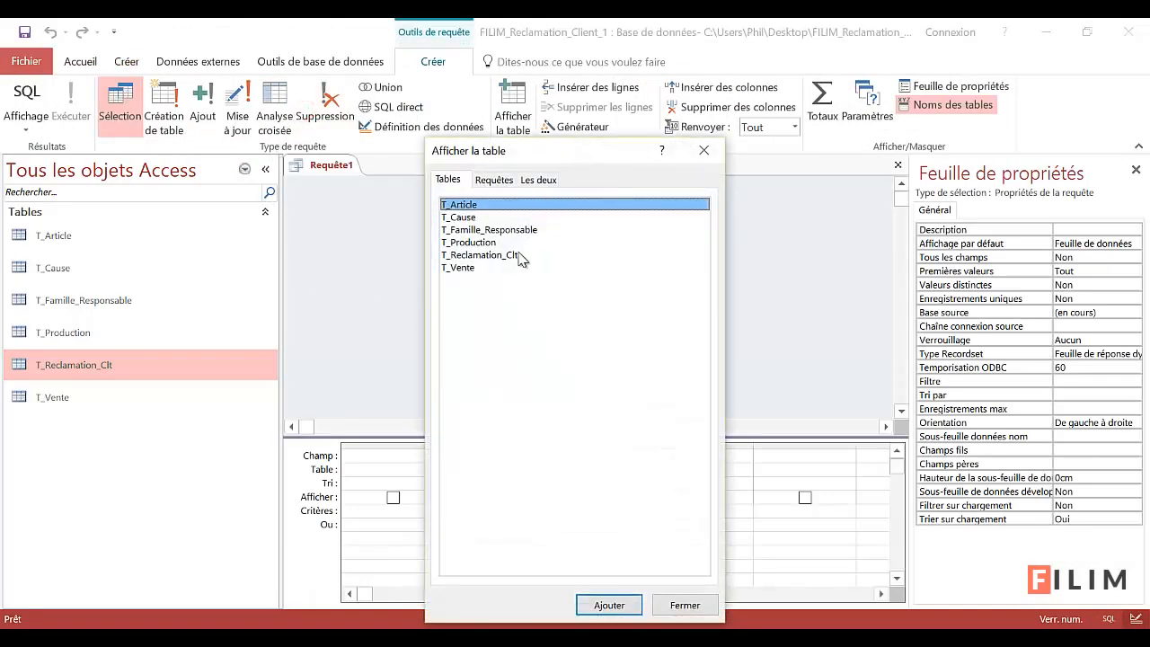
left_click(515, 256)
double_click(505, 254)
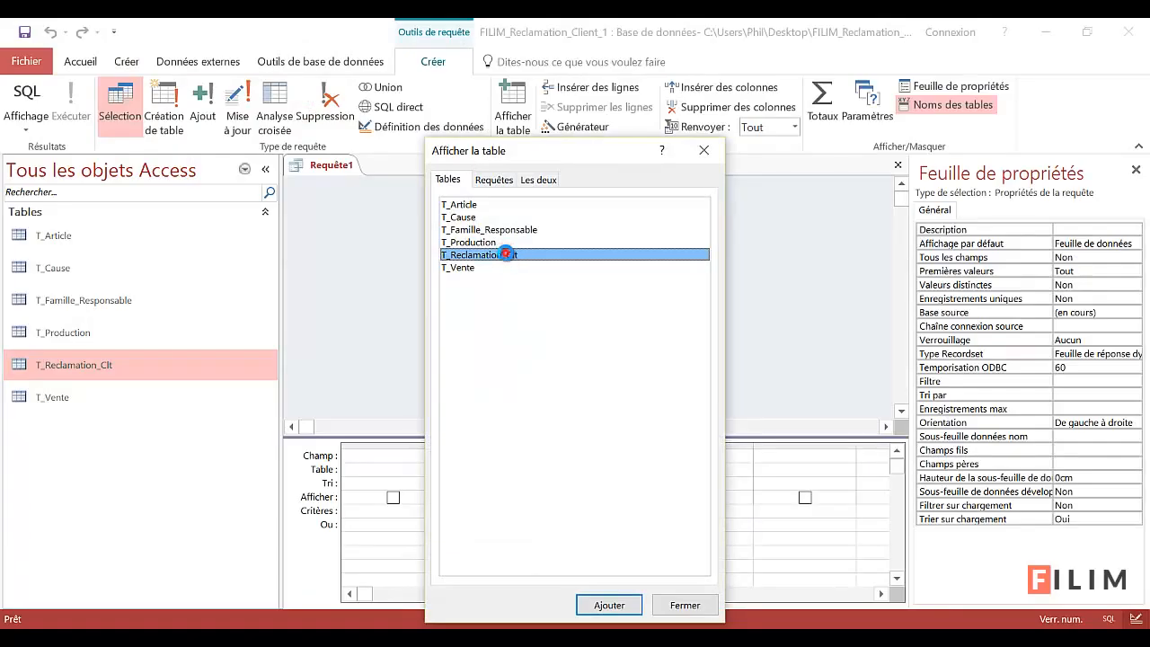
left_click(686, 606)
left_click(447, 307)
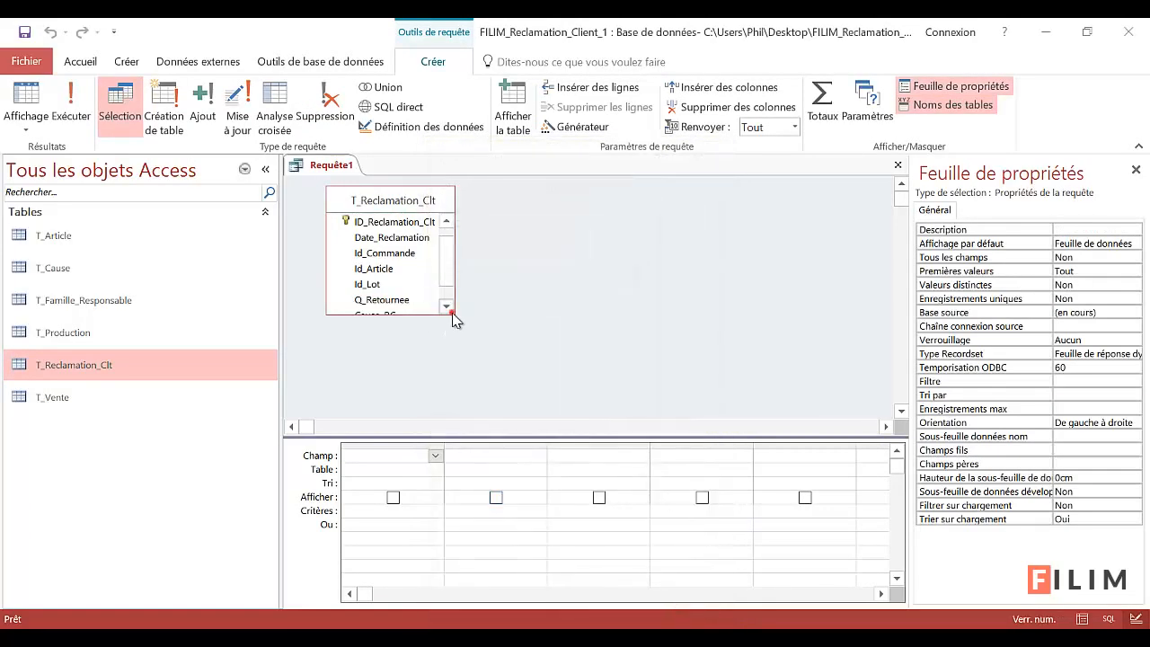
left_click_drag(451, 310, 519, 378)
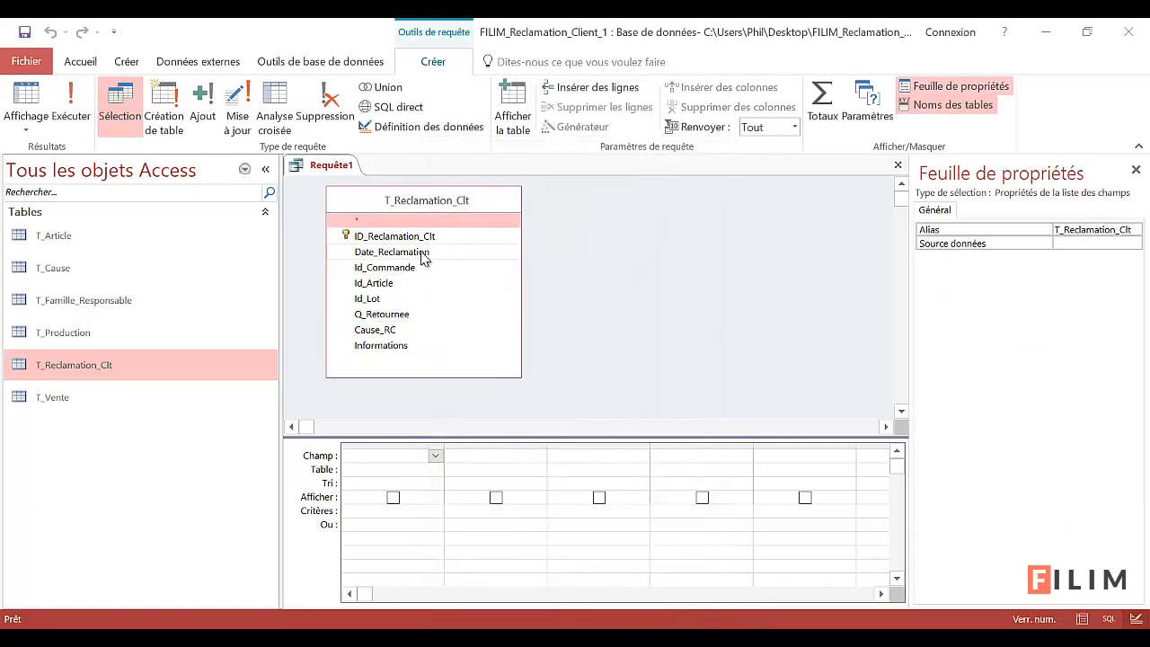
Add the fields ID_Reclamation_Clt, Date_Reclamation, Id_Commande, Id_Article, Id_Lot and Q_Retournee to the query grid.
double_click(395, 236)
double_click(422, 252)
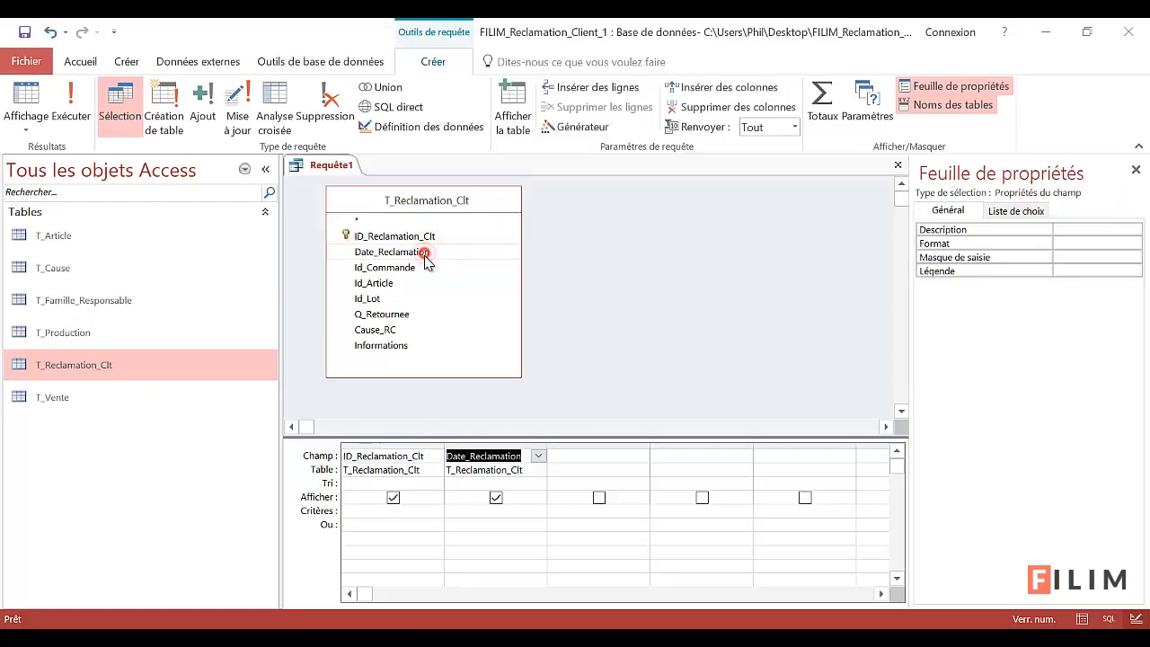
double_click(418, 269)
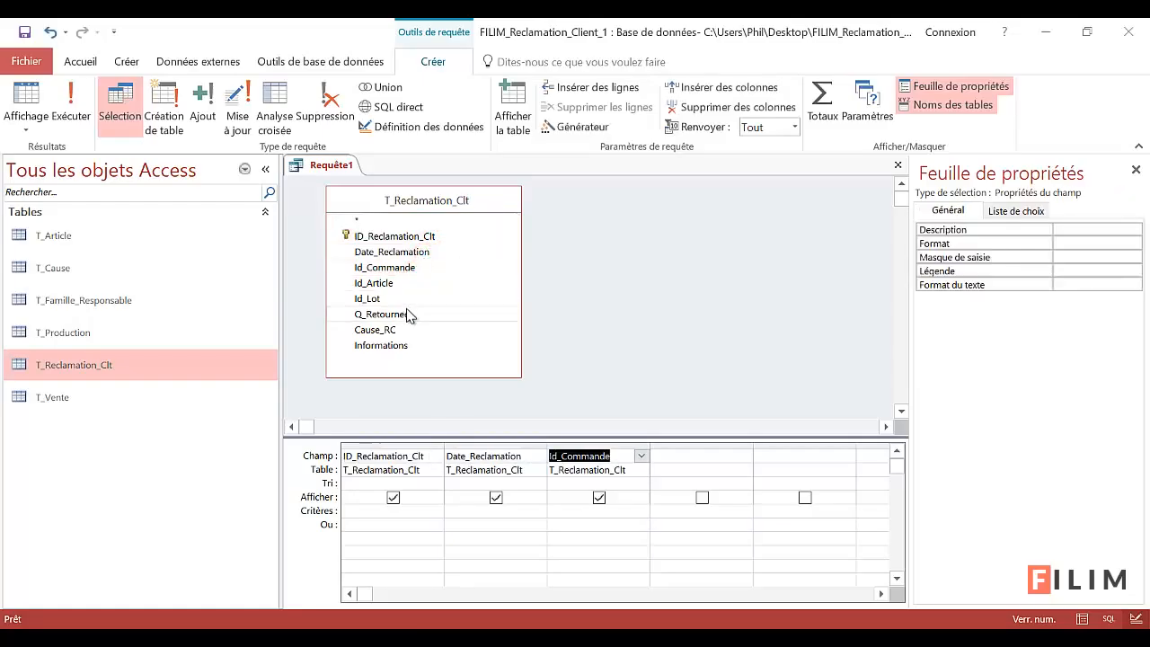
double_click(408, 283)
double_click(406, 298)
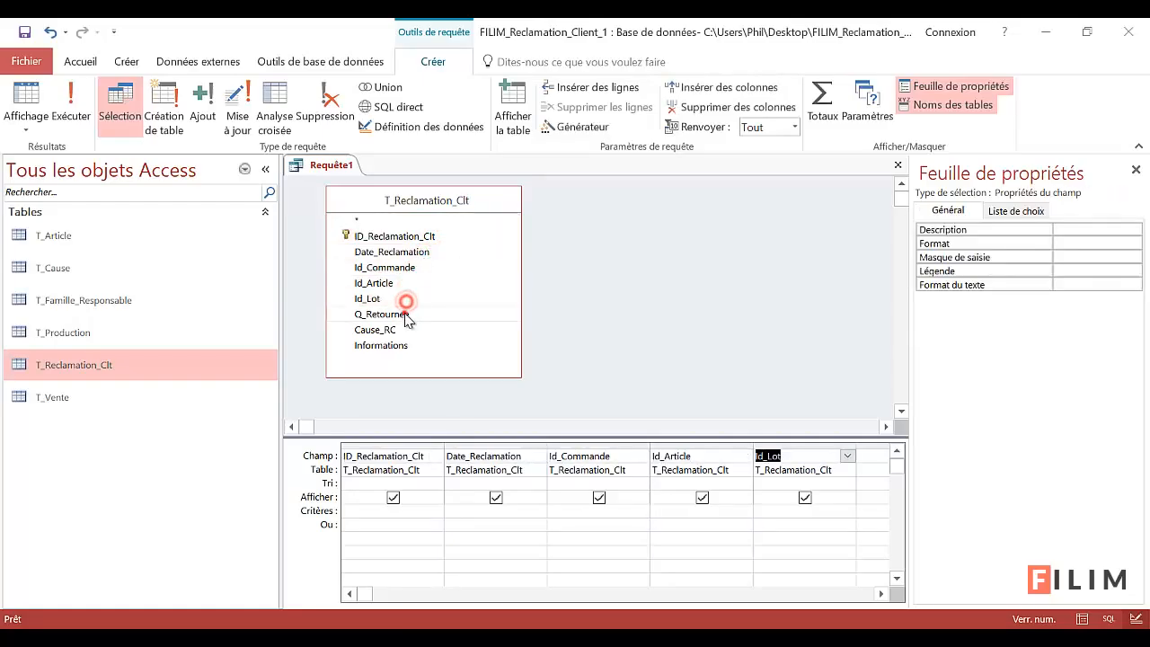
double_click(404, 313)
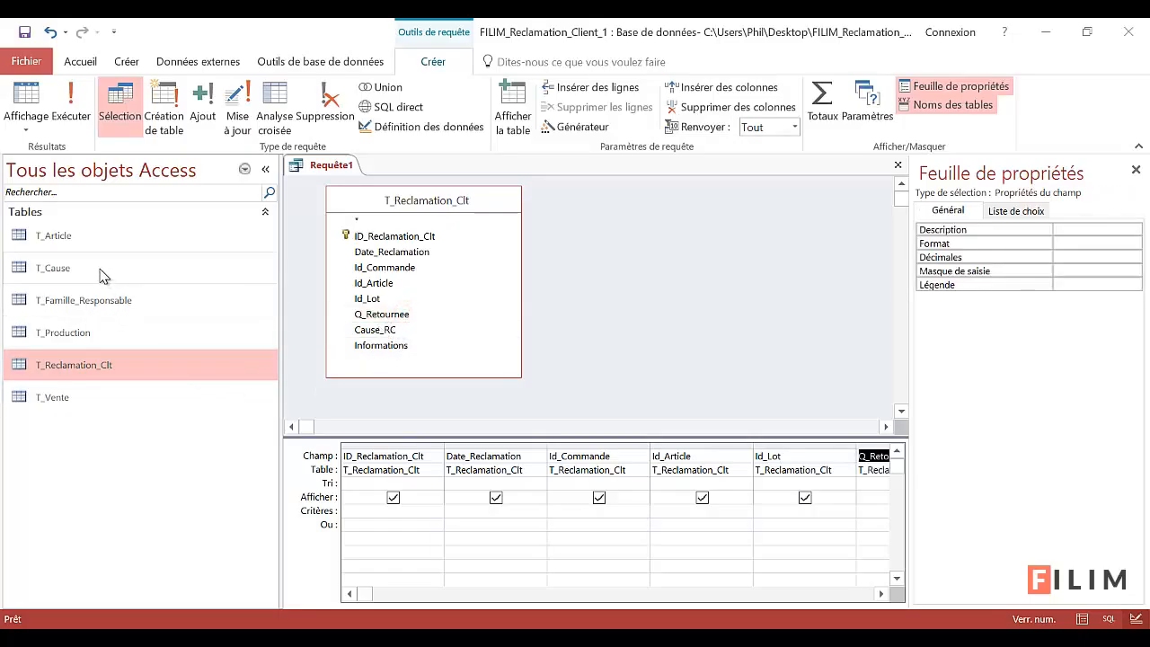
Add the T_Cause table and its Cause field to the query, and look through the resulting records.
left_click_drag(77, 265, 667, 255)
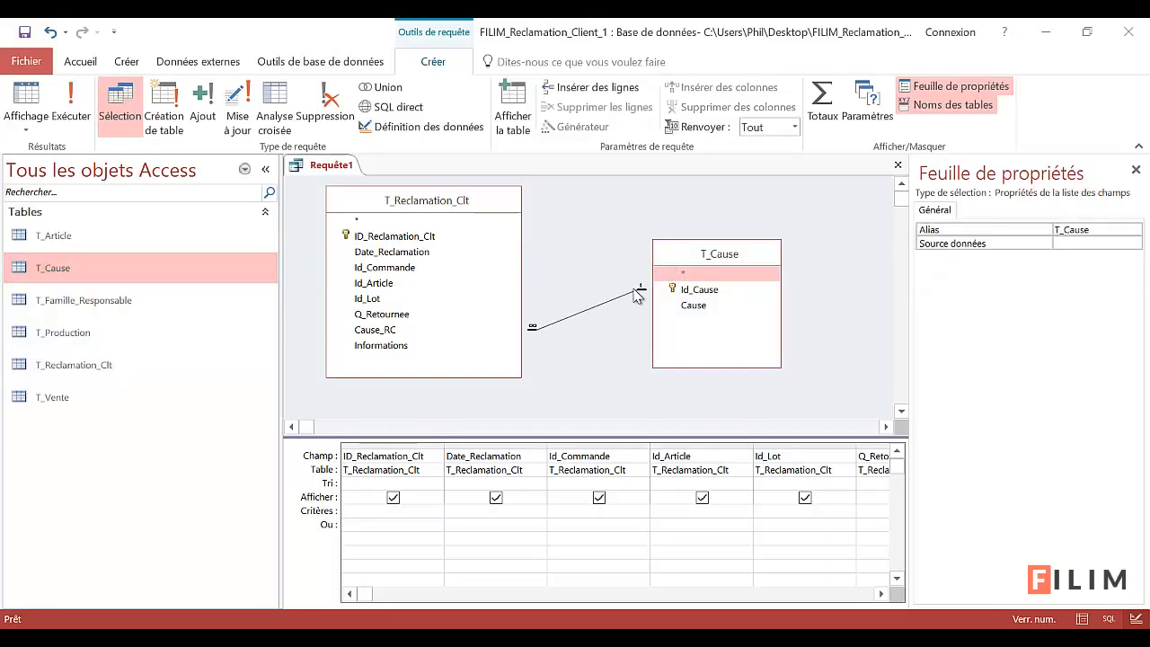
left_click(693, 306)
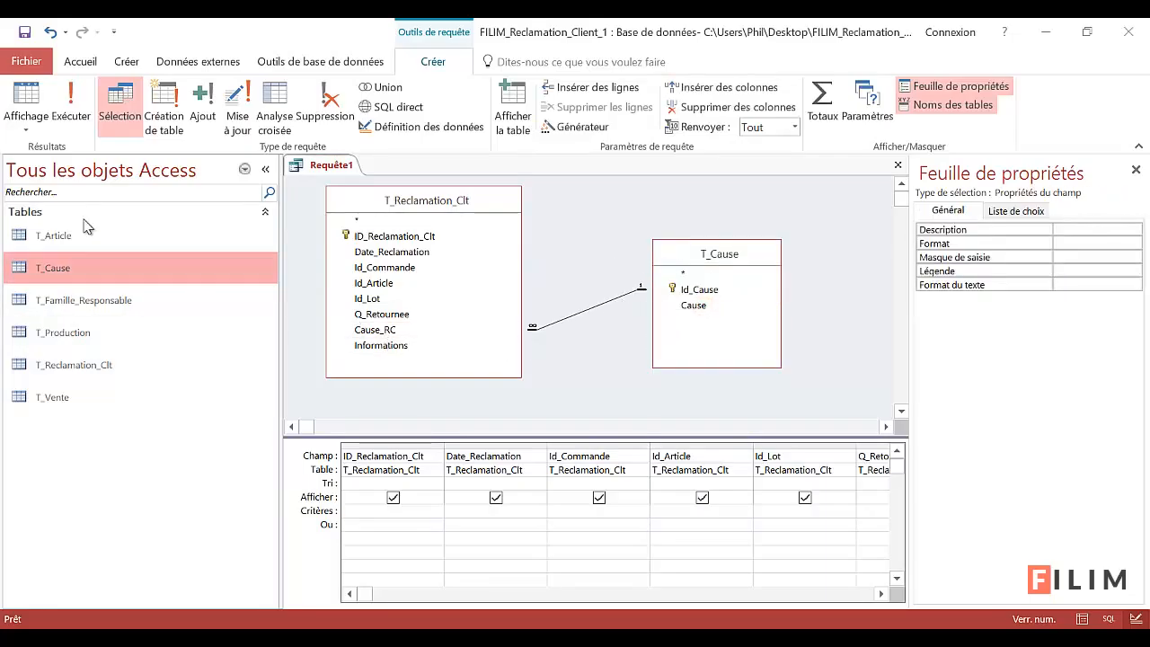
left_click(26, 101)
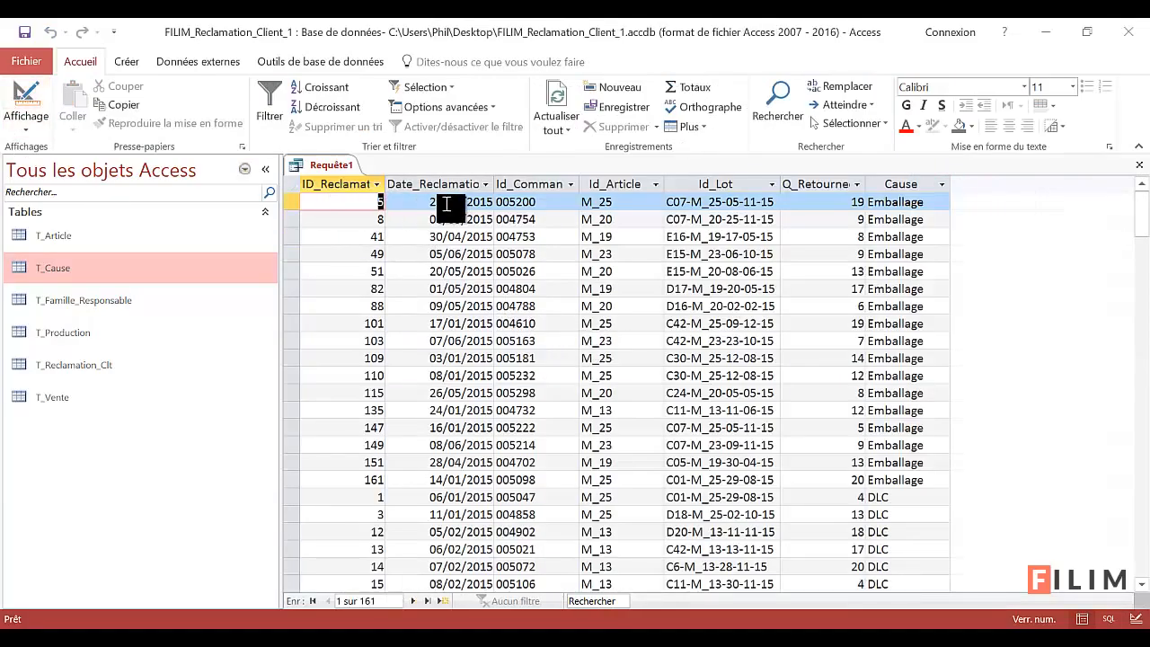
scroll(767, 357, "down", 9)
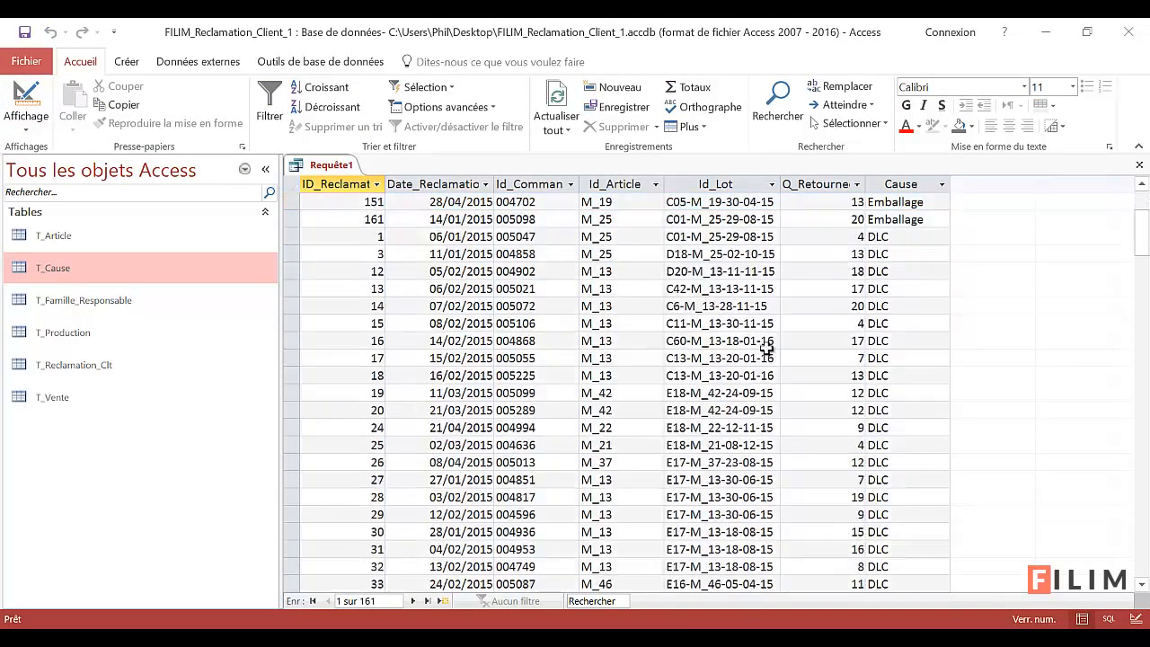
scroll(768, 358, "up", 9)
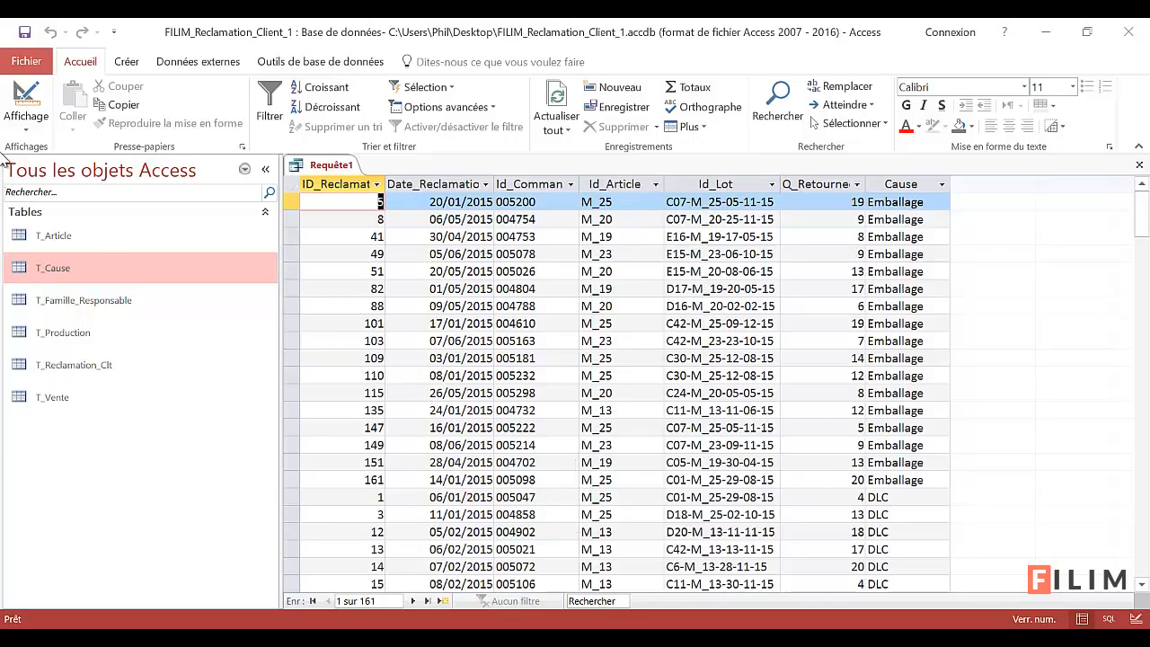
Sort the query by Date_Reclamation in descending order (Décroissant) and run it to check the first record.
left_click(26, 97)
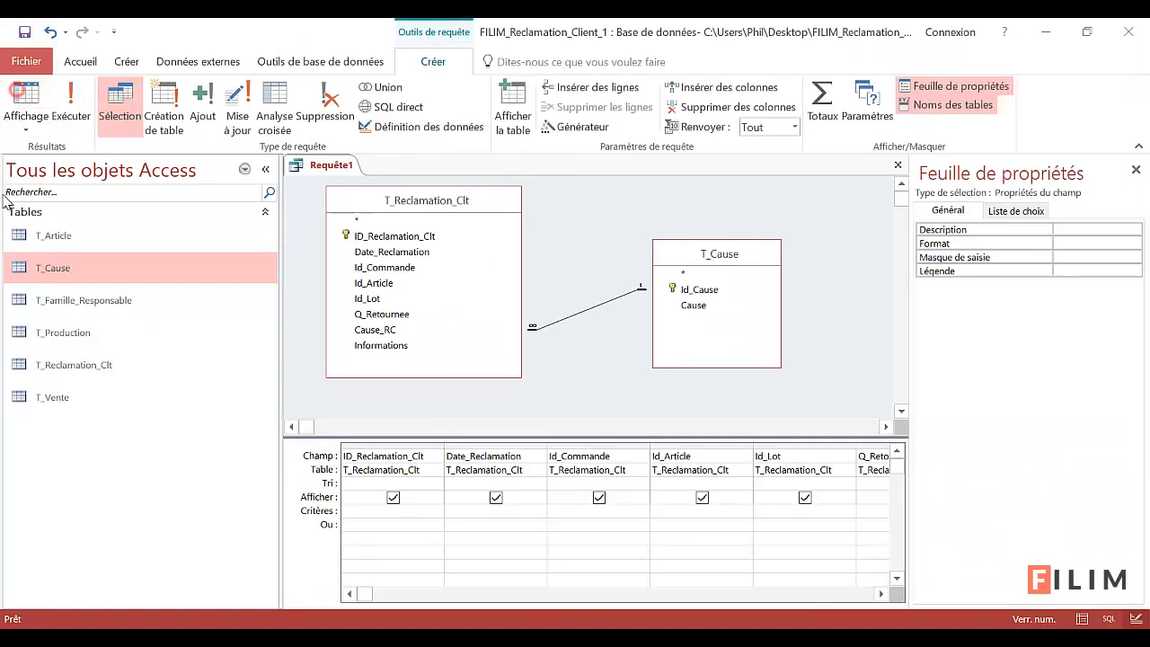
double_click(465, 480)
double_click(465, 480)
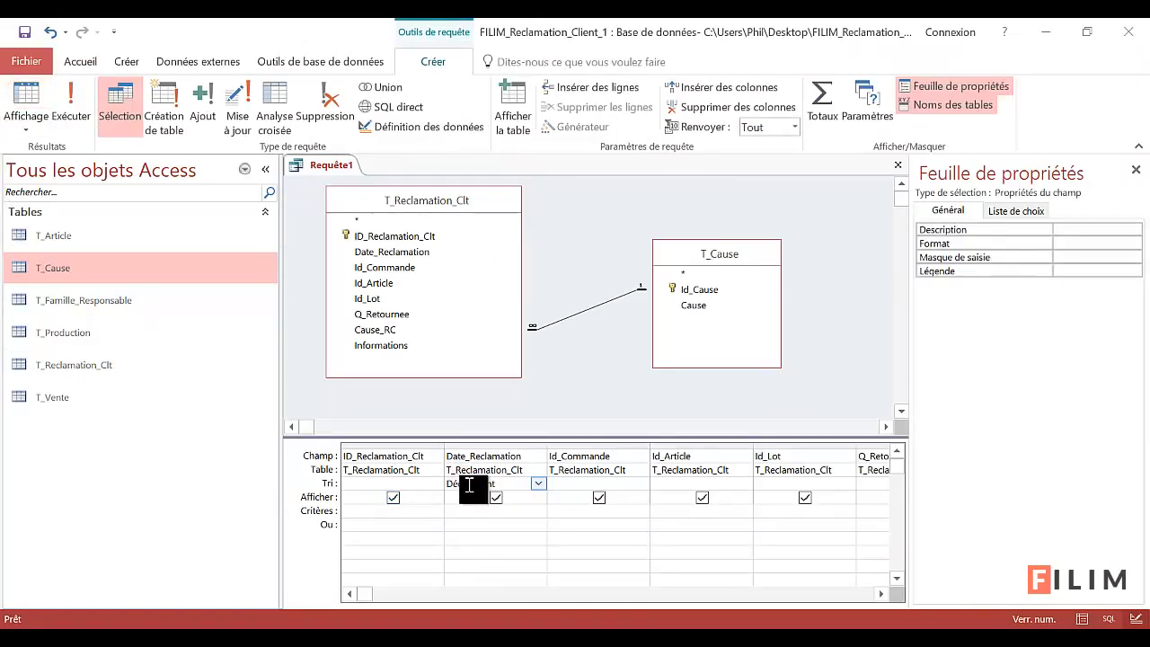
left_click(71, 104)
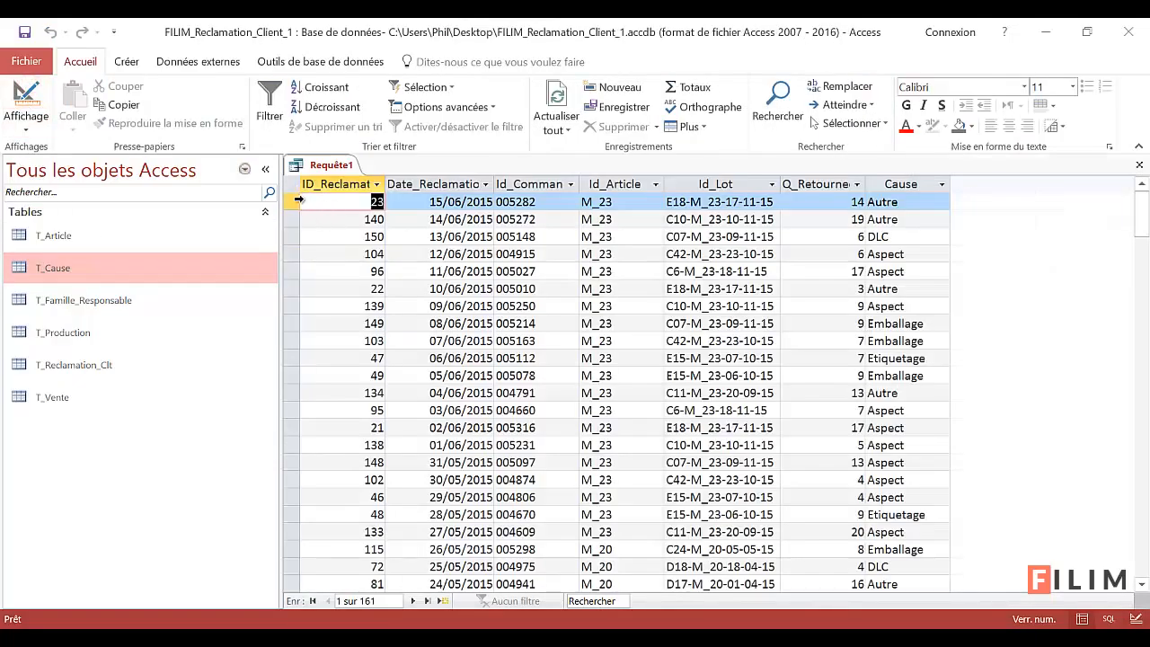
left_click(287, 201)
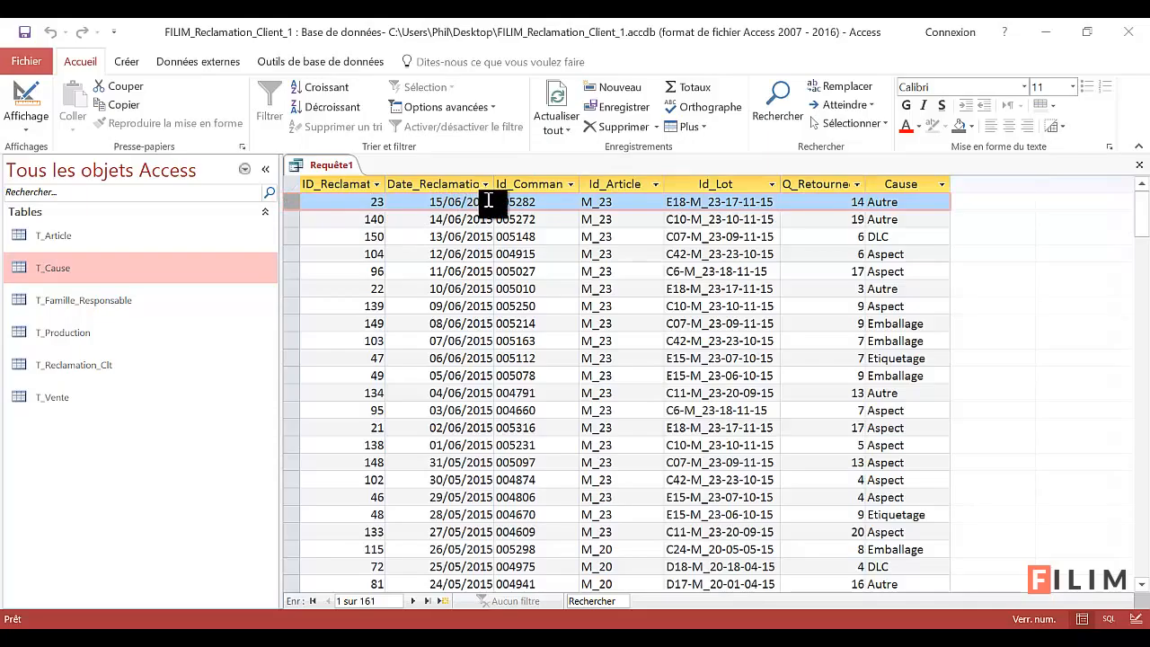
left_click(288, 199)
left_click(340, 203)
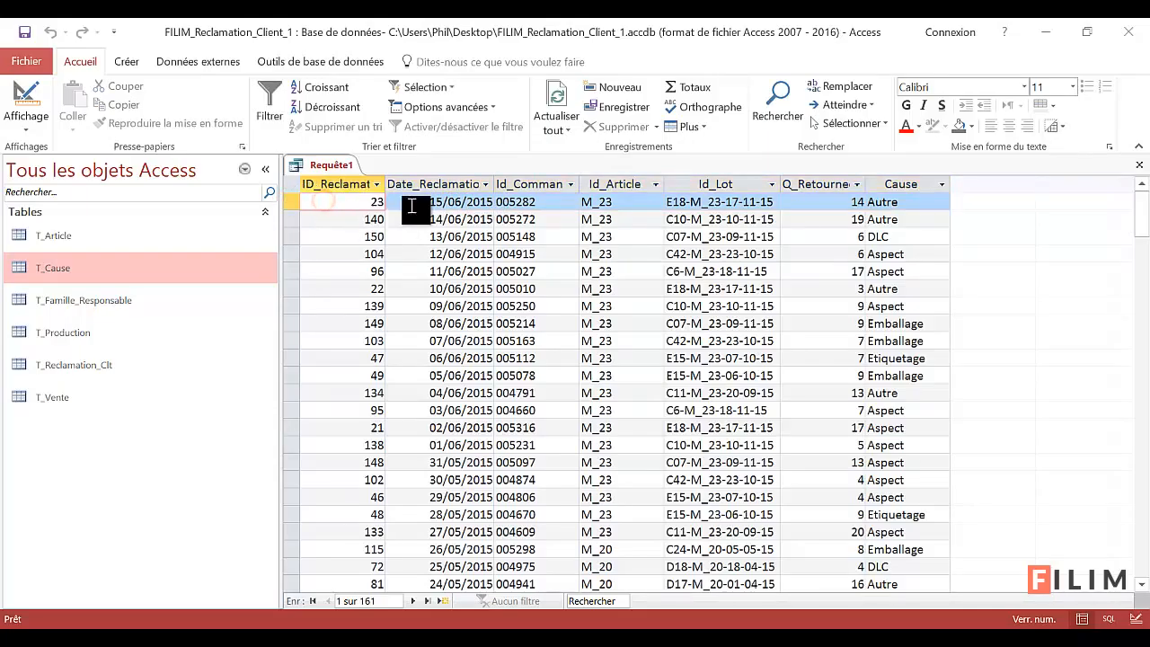
Limit the query to return only 1 record and display the result.
left_click(25, 97)
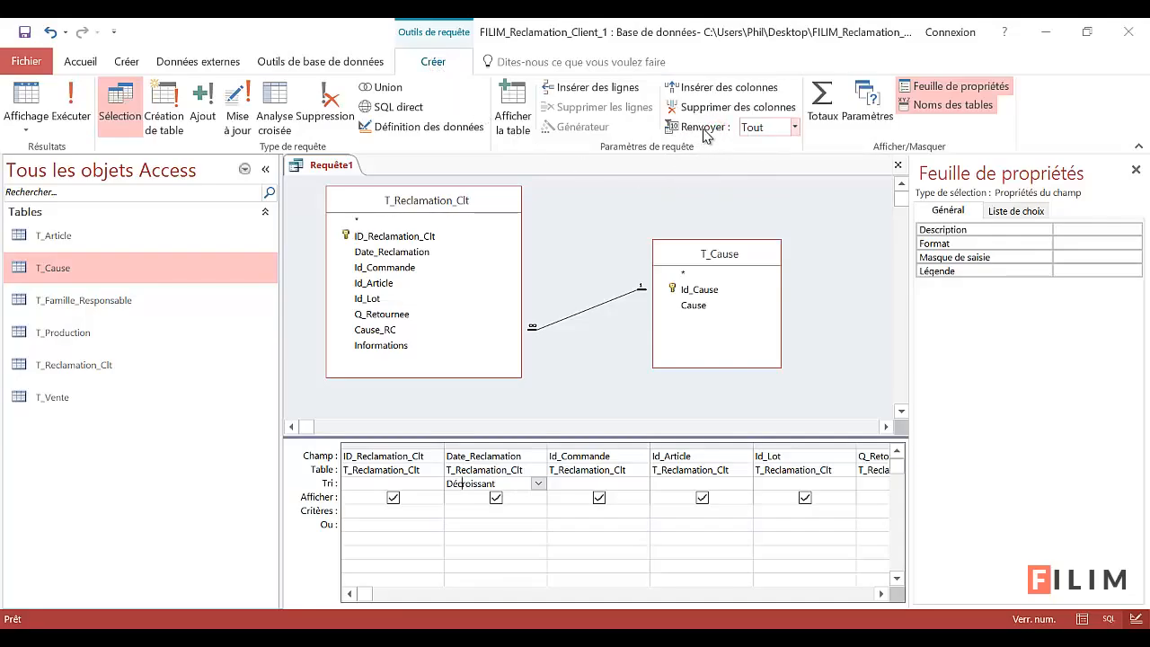
left_click(796, 129)
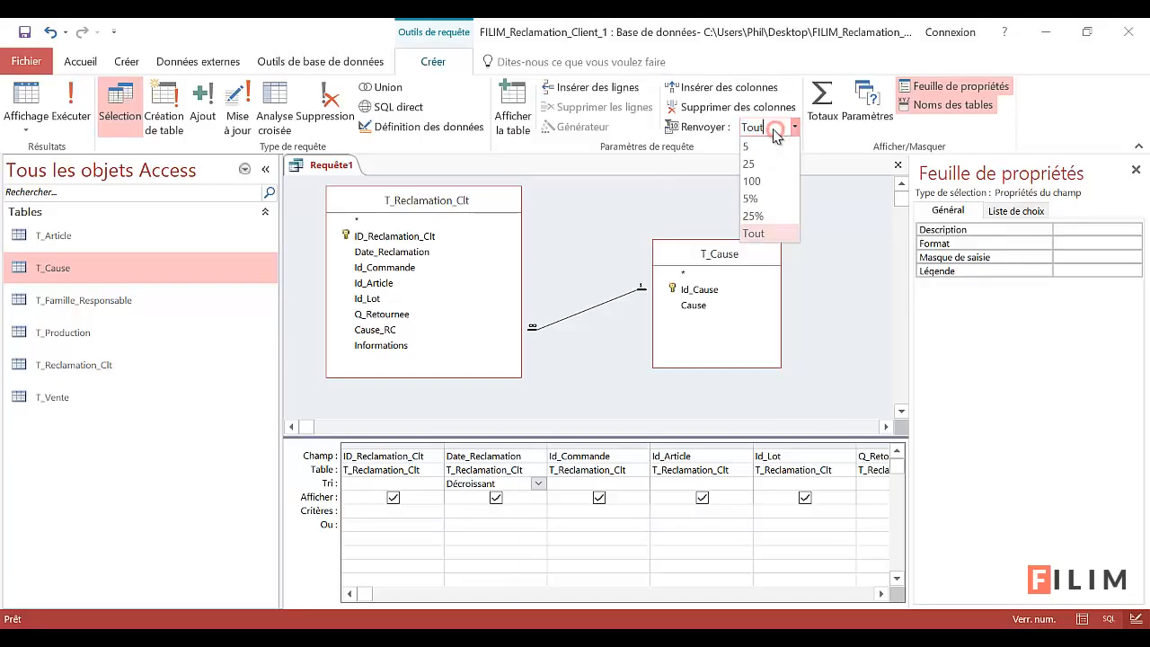
type("100")
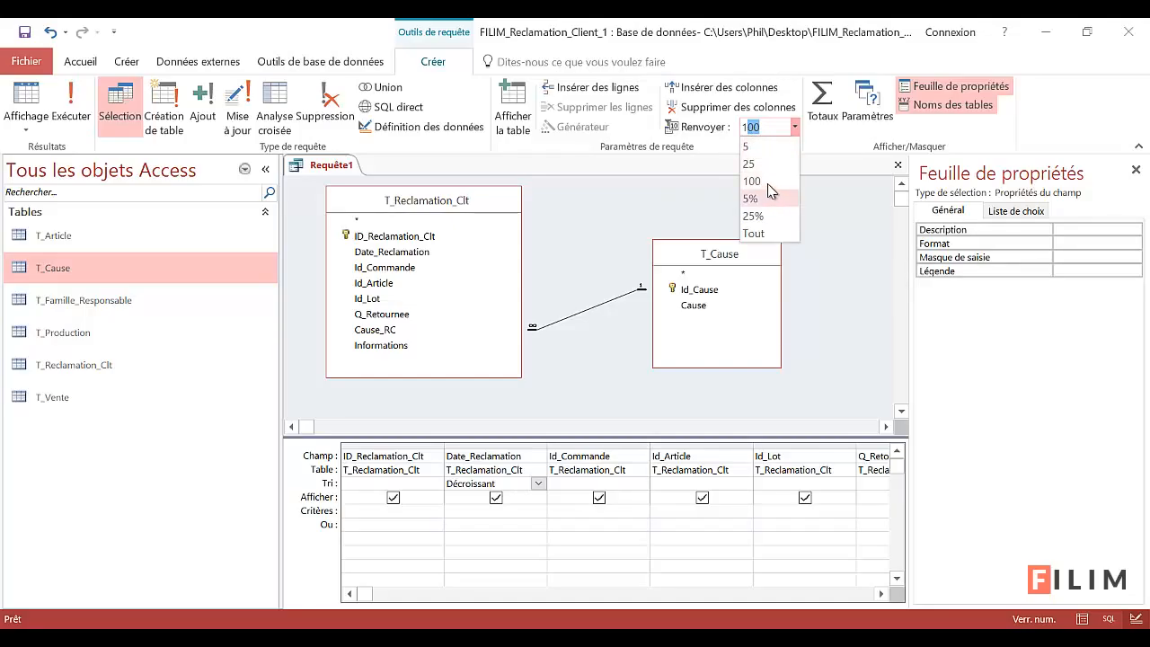
left_click(764, 129)
key("Return")
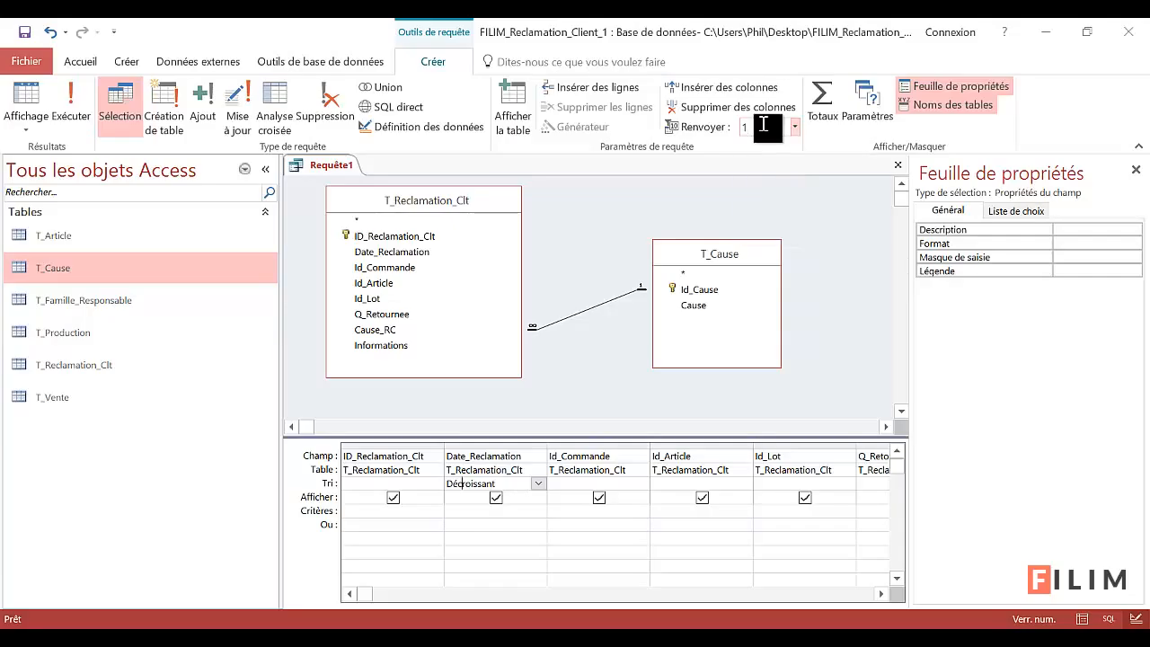
left_click(26, 93)
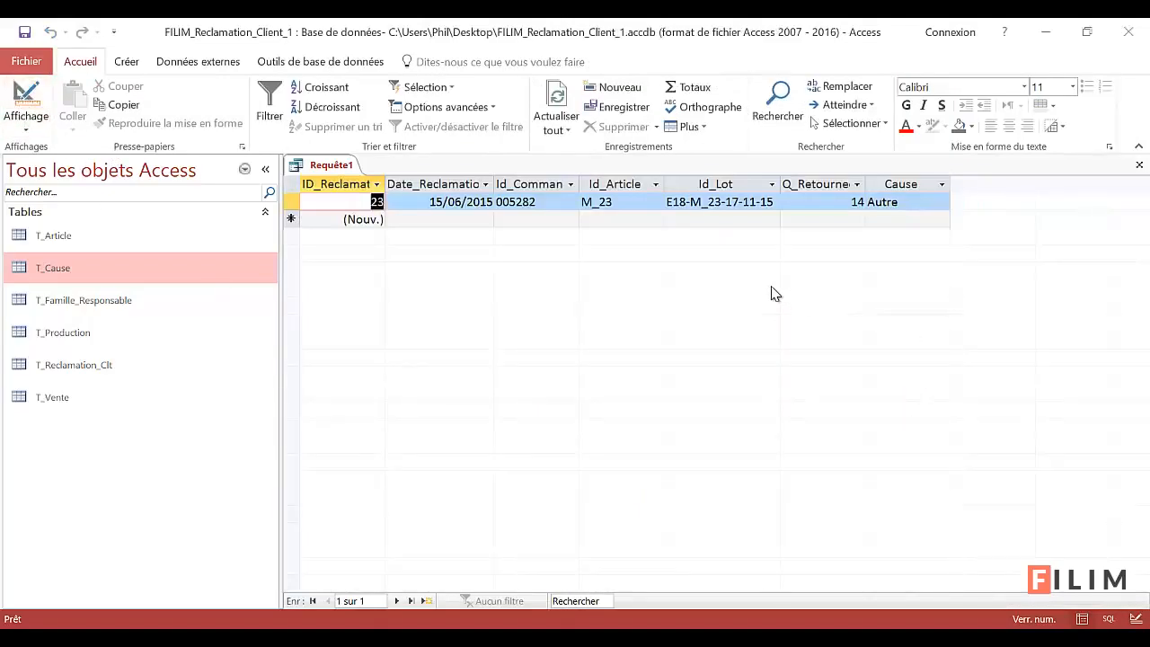
Save the query as R01 and close it.
key("ctrl+s")
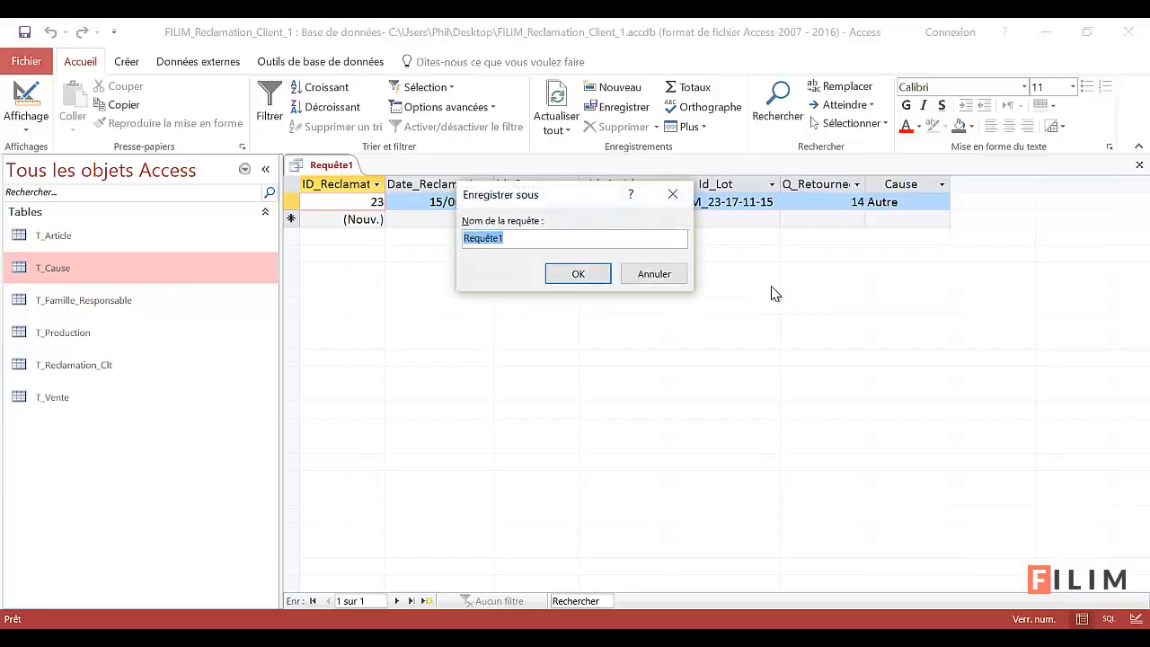
type("R01")
key("Return")
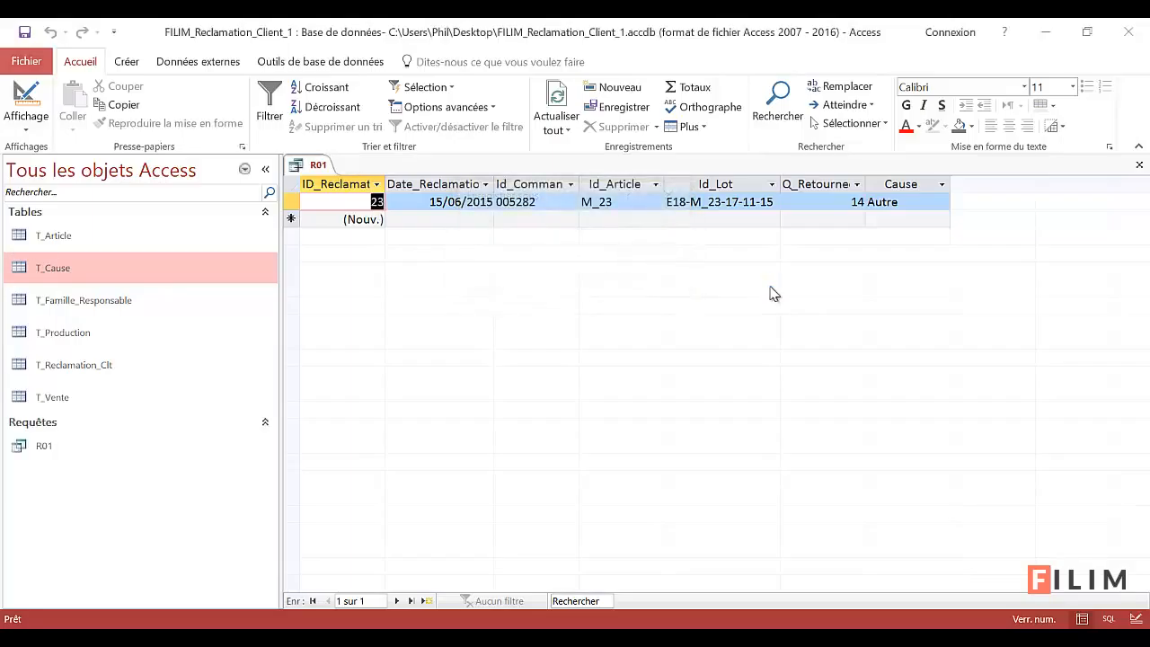
left_click(1140, 168)
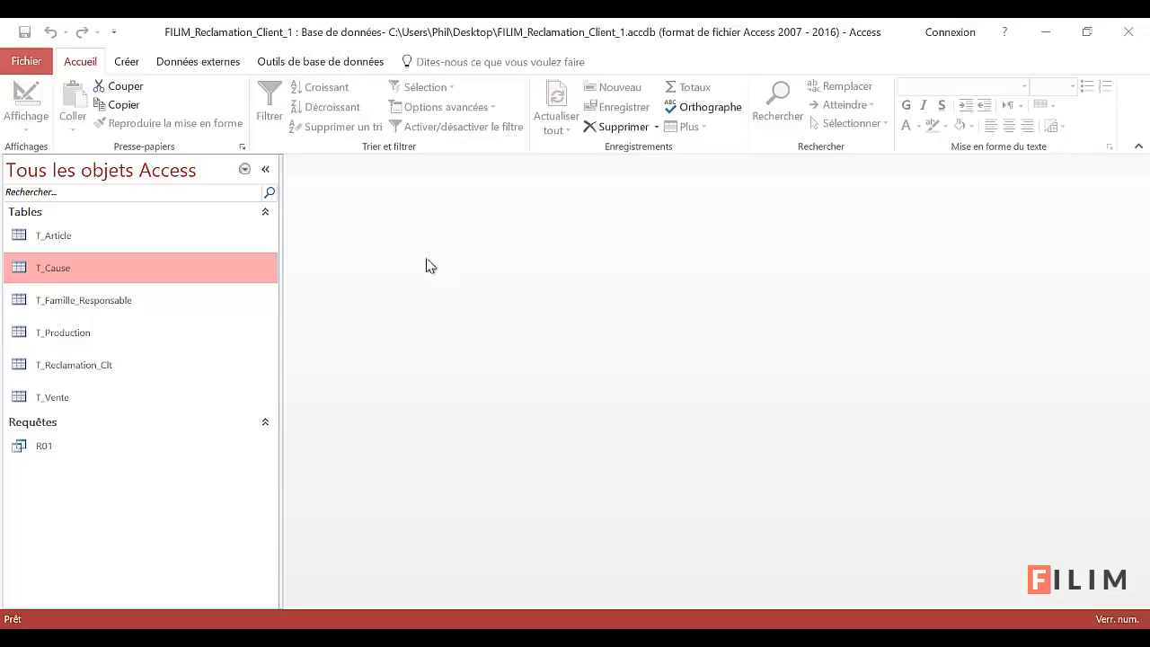
Create a new query in design view with the tables T_Reclamation_Clt, T_Famille_Responsable and T_Article.
left_click(122, 62)
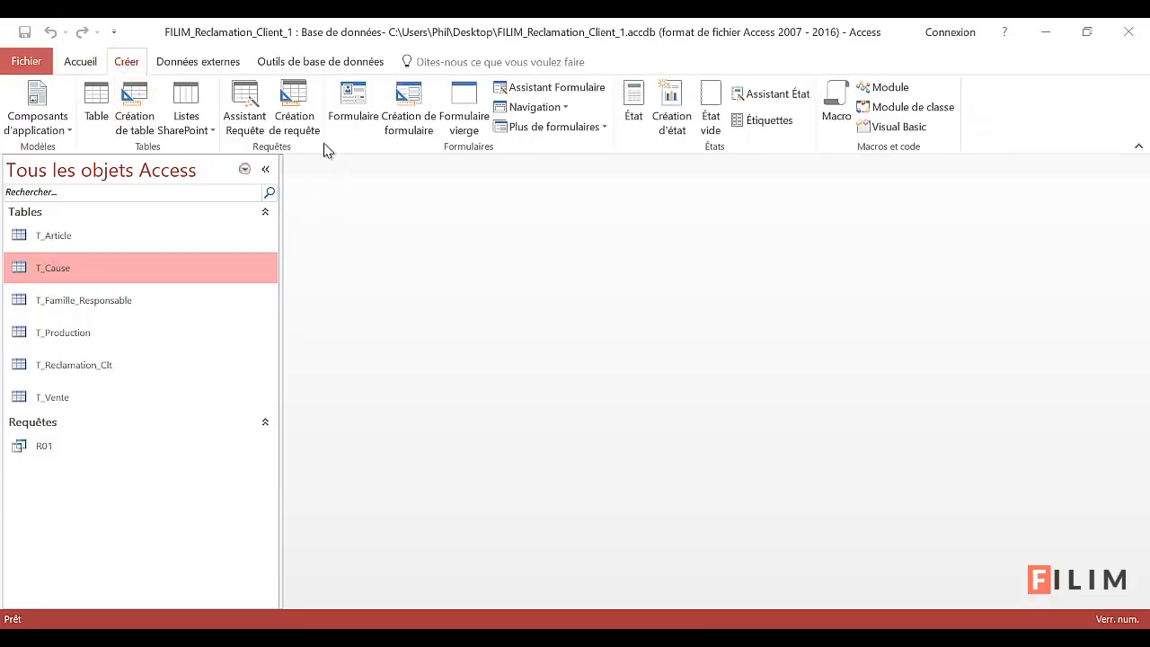
left_click(295, 112)
double_click(526, 255)
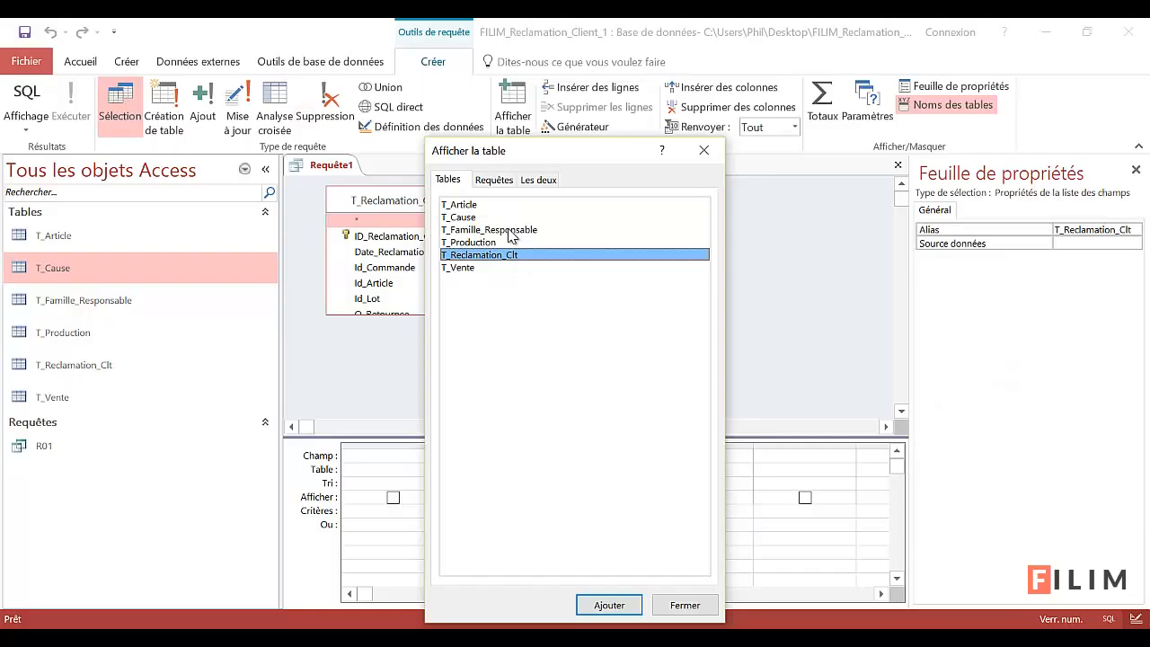
double_click(511, 236)
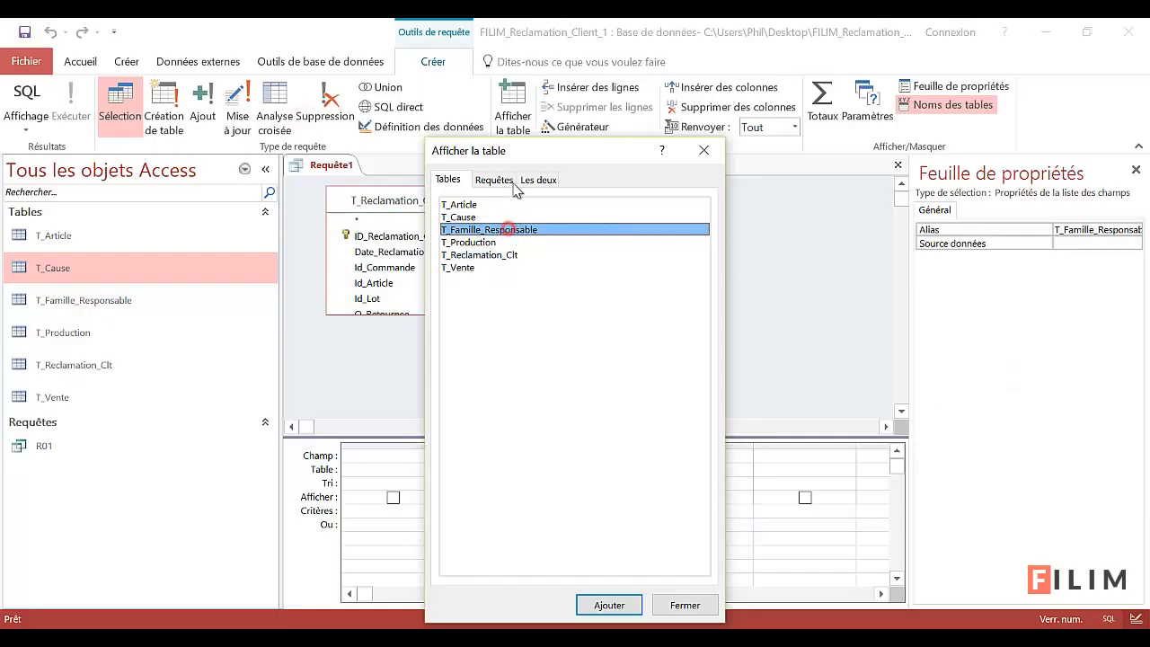
left_click_drag(517, 151, 825, 194)
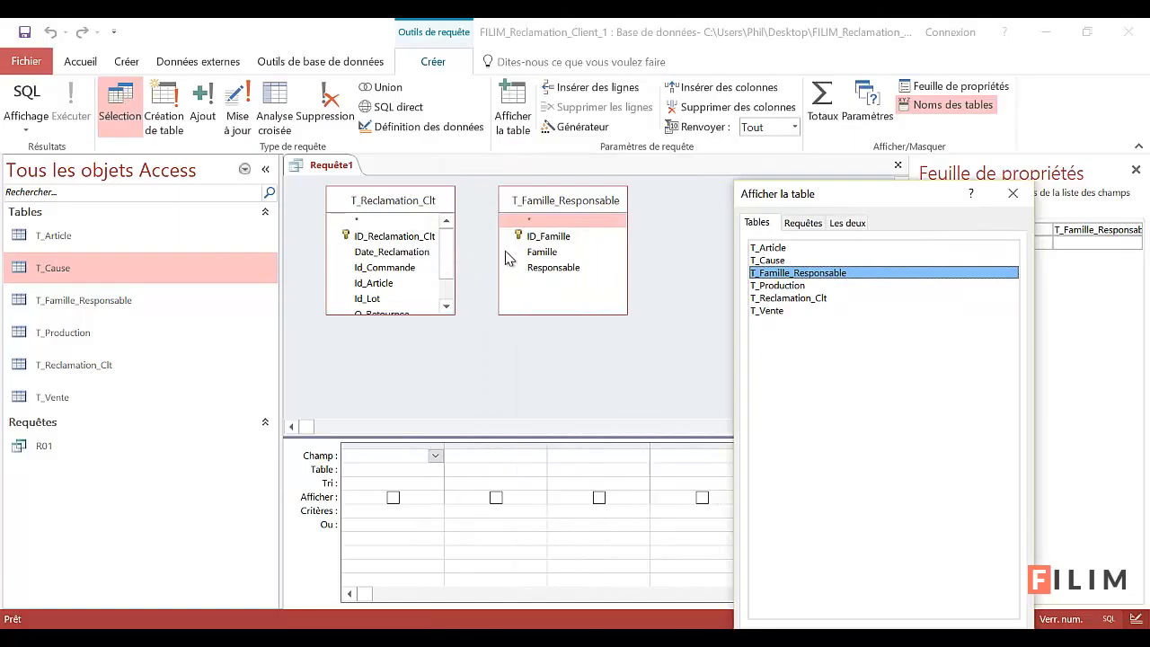
left_click(779, 247)
left_click(1013, 193)
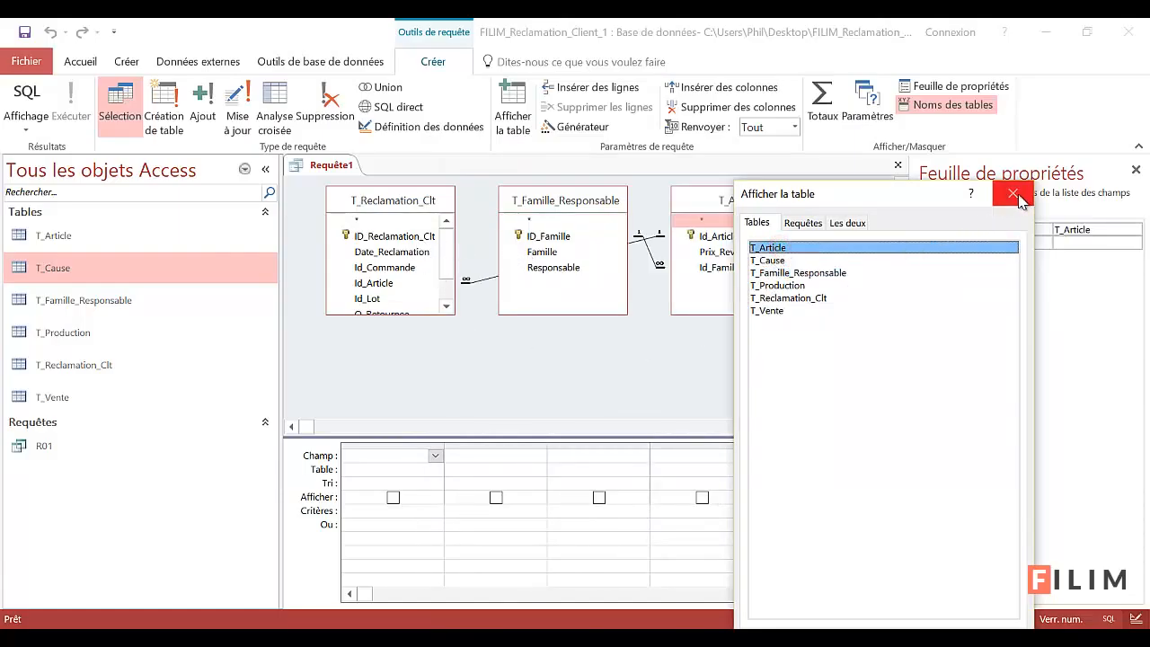
Arrange the query tables with T_Article between T_Reclamation_Clt and T_Famille_Responsable, and enlarge T_Reclamation_Clt to show all its fields.
left_click_drag(550, 201, 832, 274)
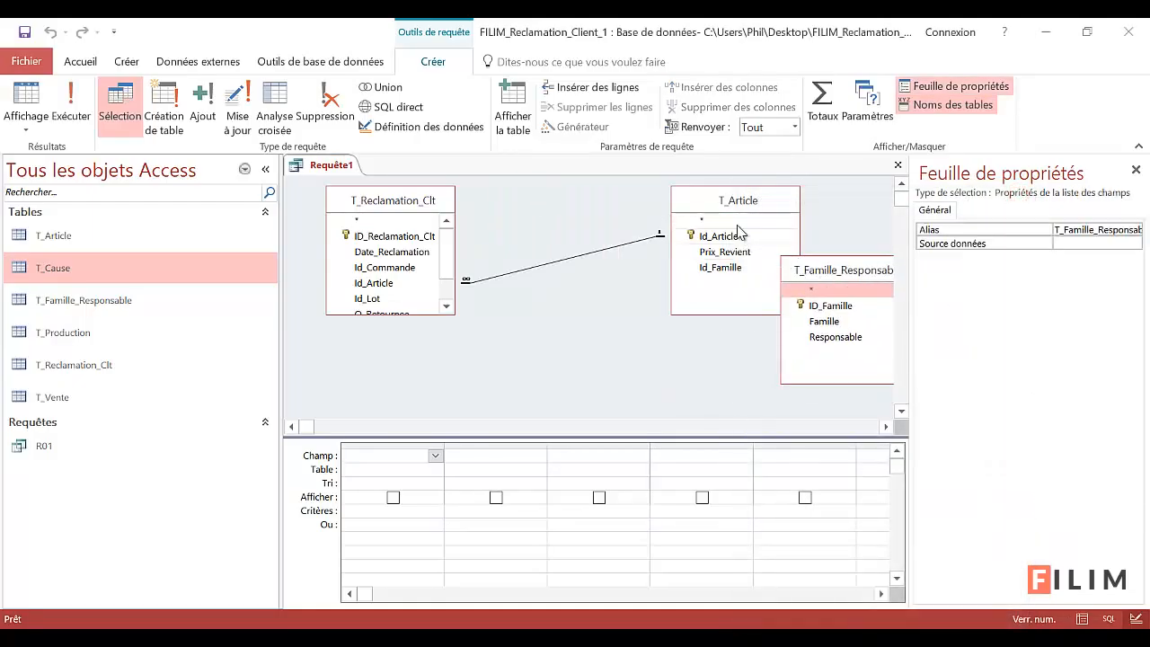
left_click_drag(727, 198, 531, 214)
left_click_drag(796, 269, 711, 215)
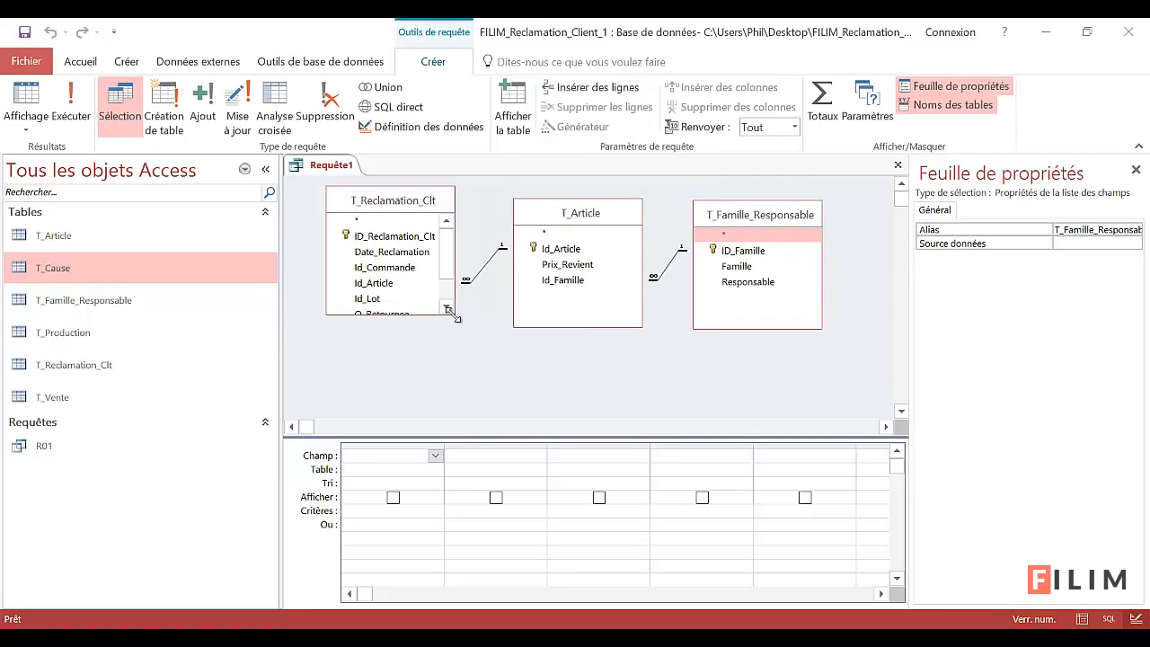
left_click_drag(454, 314, 468, 365)
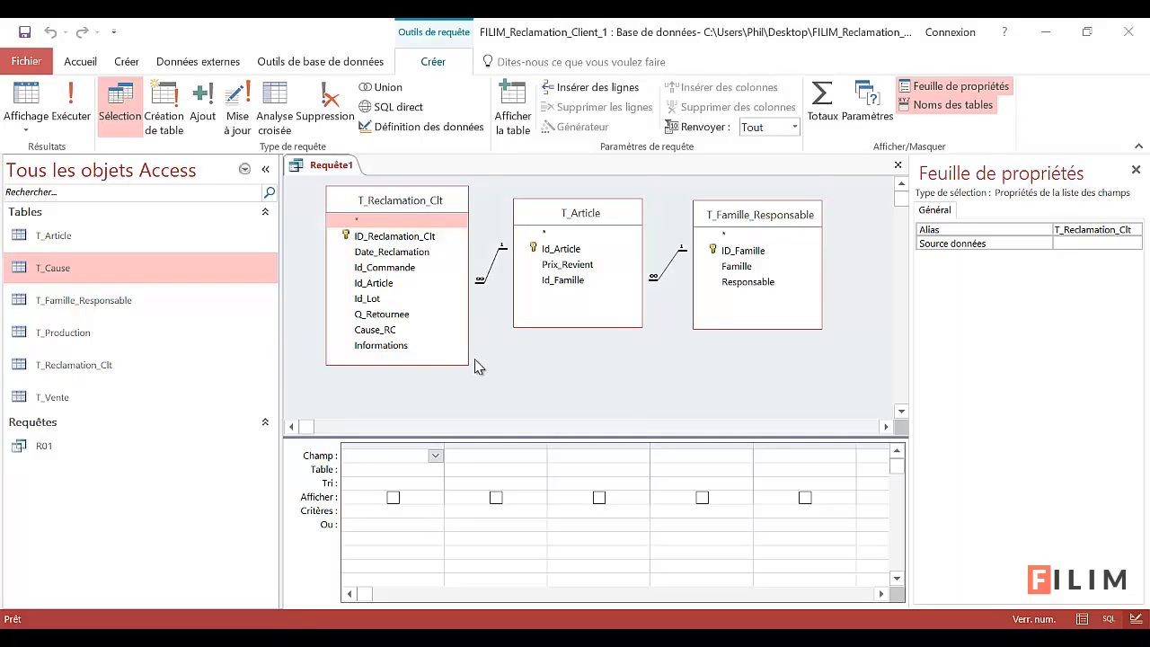
Add the Famille and ID_Reclamation_Clt fields to the query, run it and go to the last record.
double_click(728, 267)
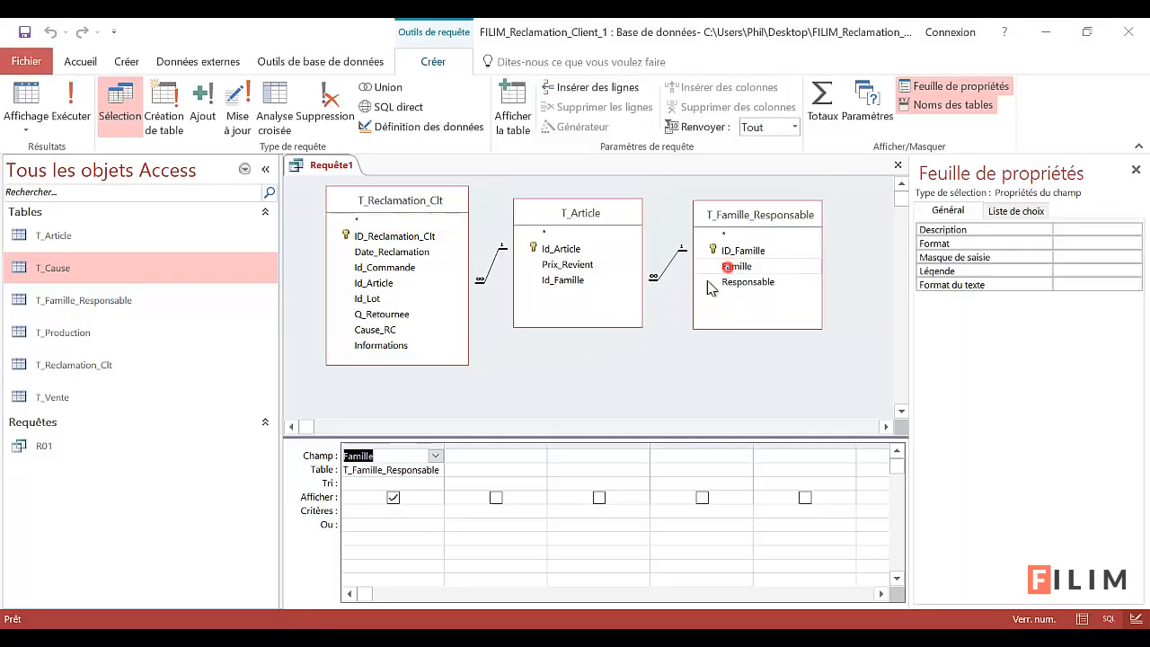
double_click(381, 236)
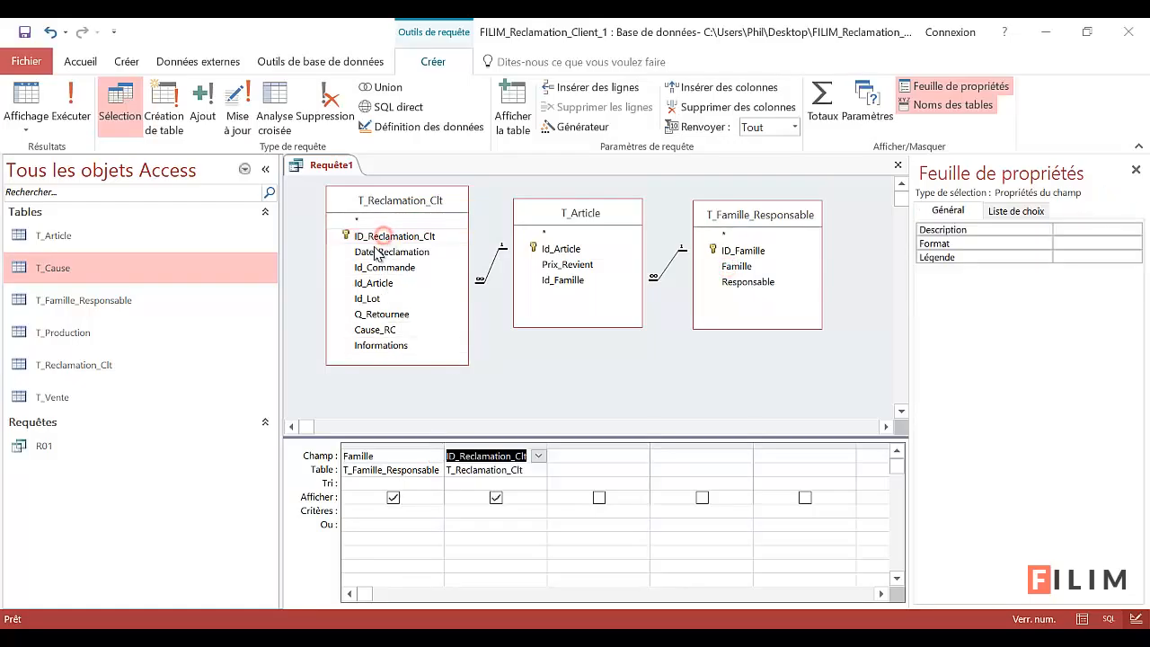
left_click(26, 99)
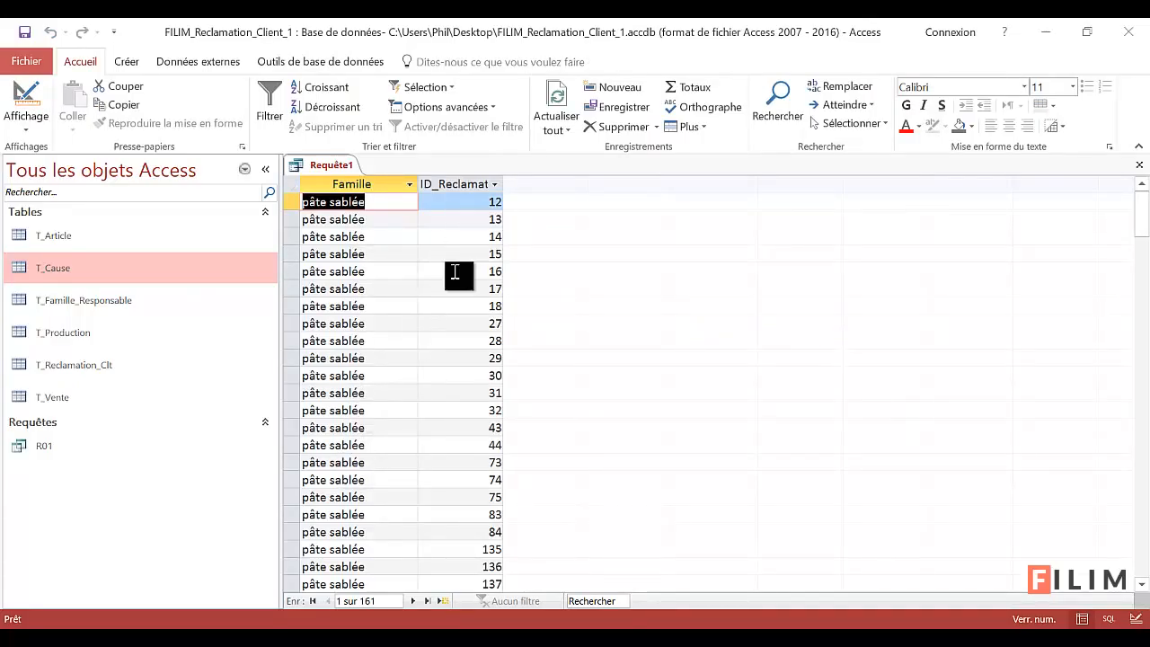
left_click(377, 601)
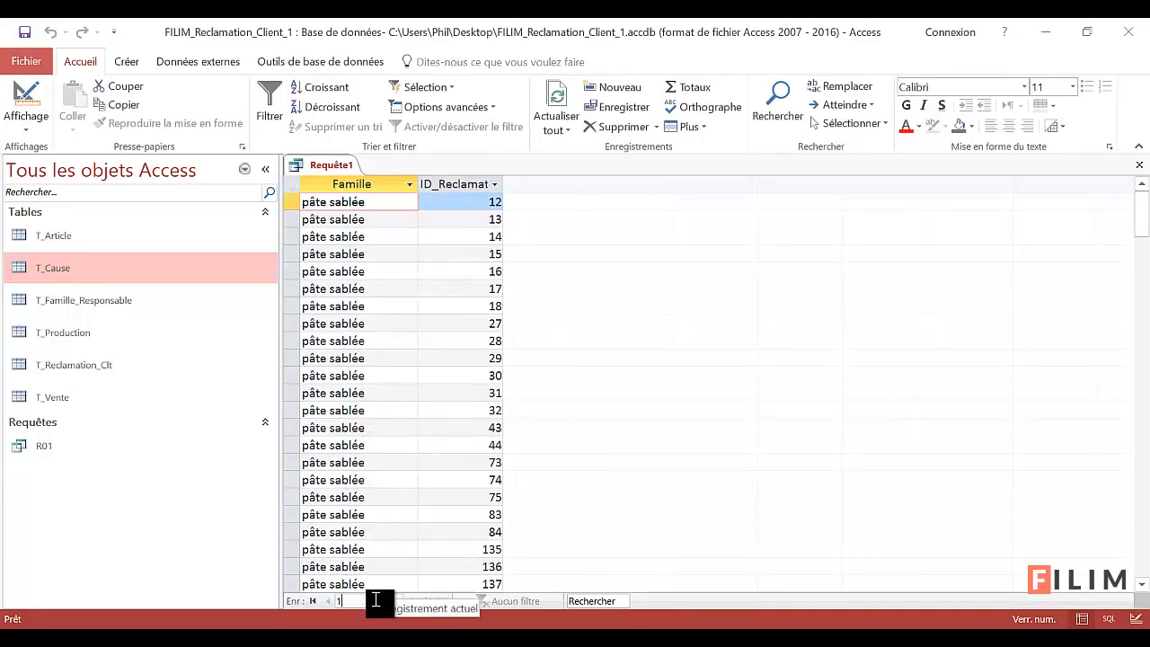
left_click(430, 602)
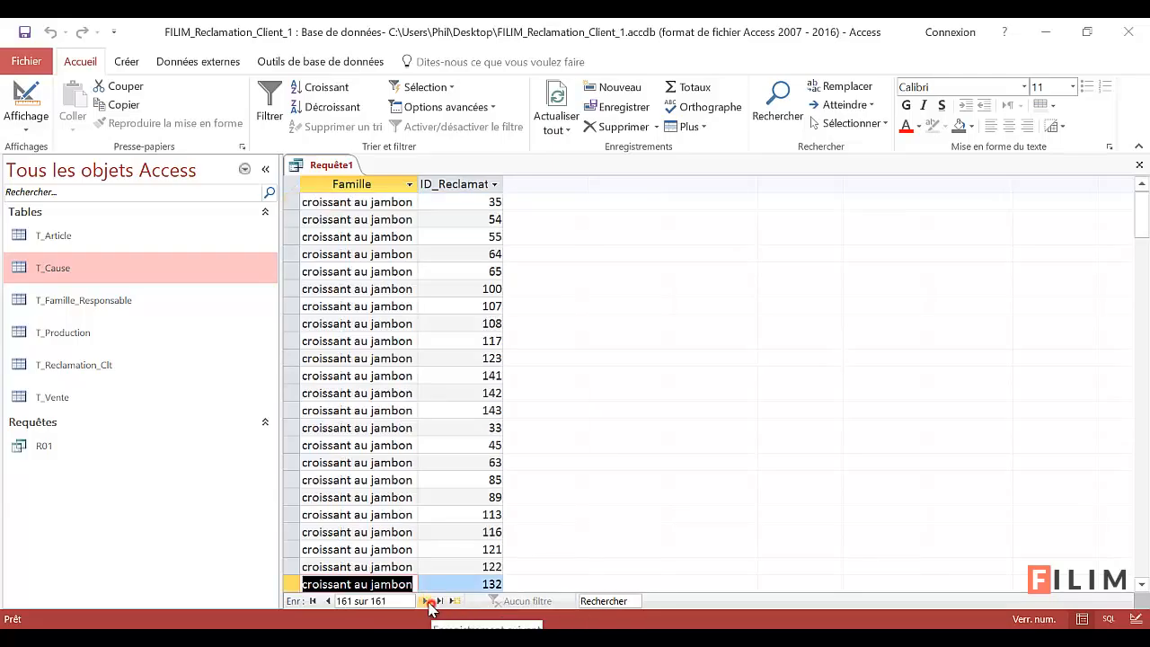
Turn on totals, set the ID_Reclamation_Clt operation to Compte with Famille kept as Regroupement, and display the result.
left_click(26, 101)
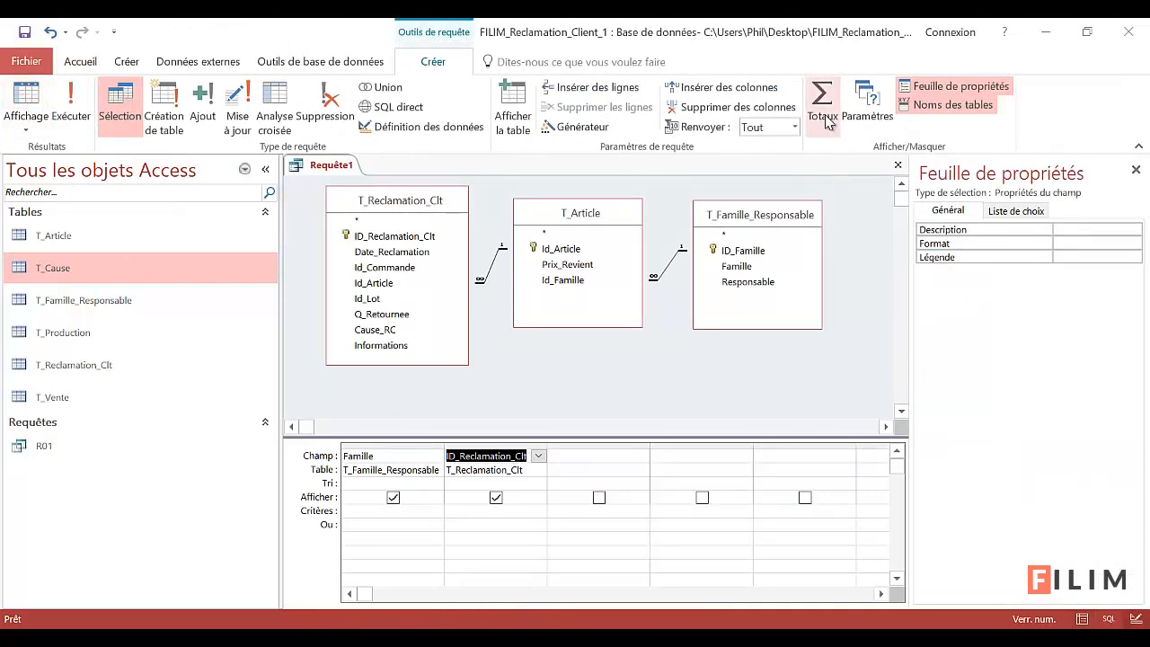
left_click(823, 106)
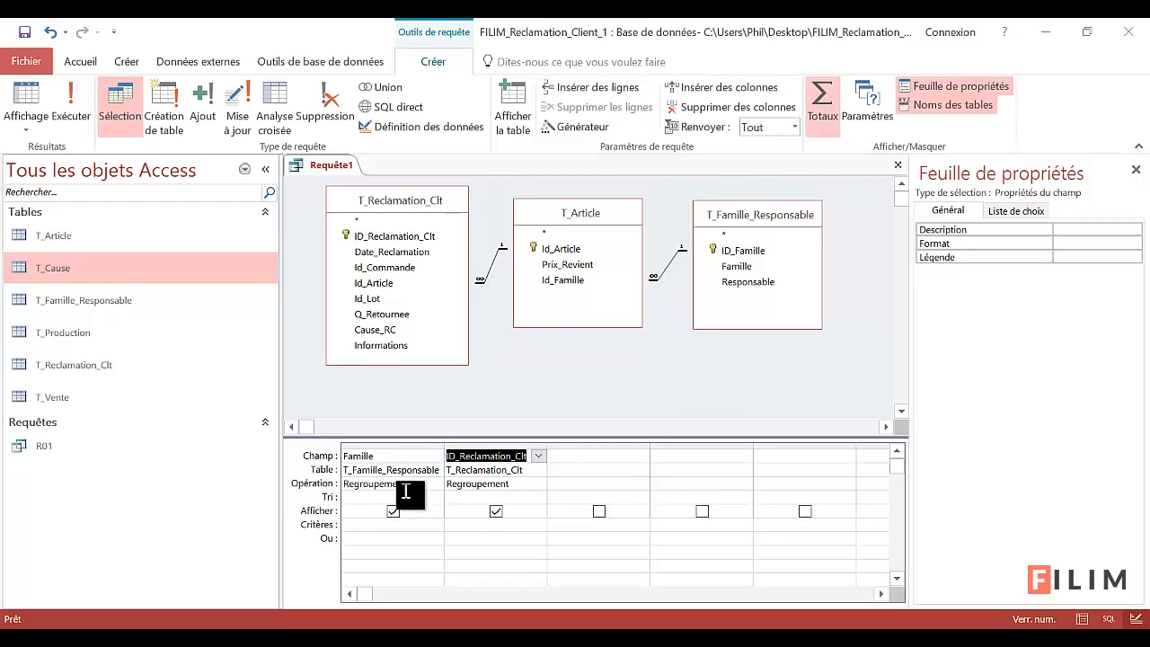
left_click(535, 484)
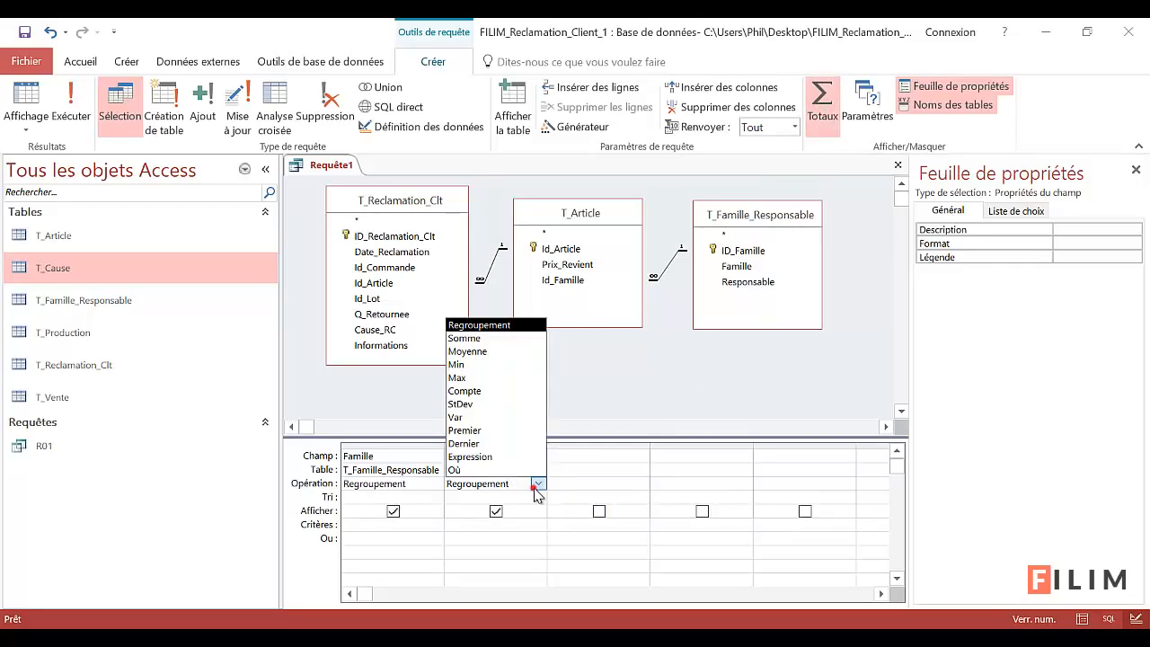
left_click(521, 391)
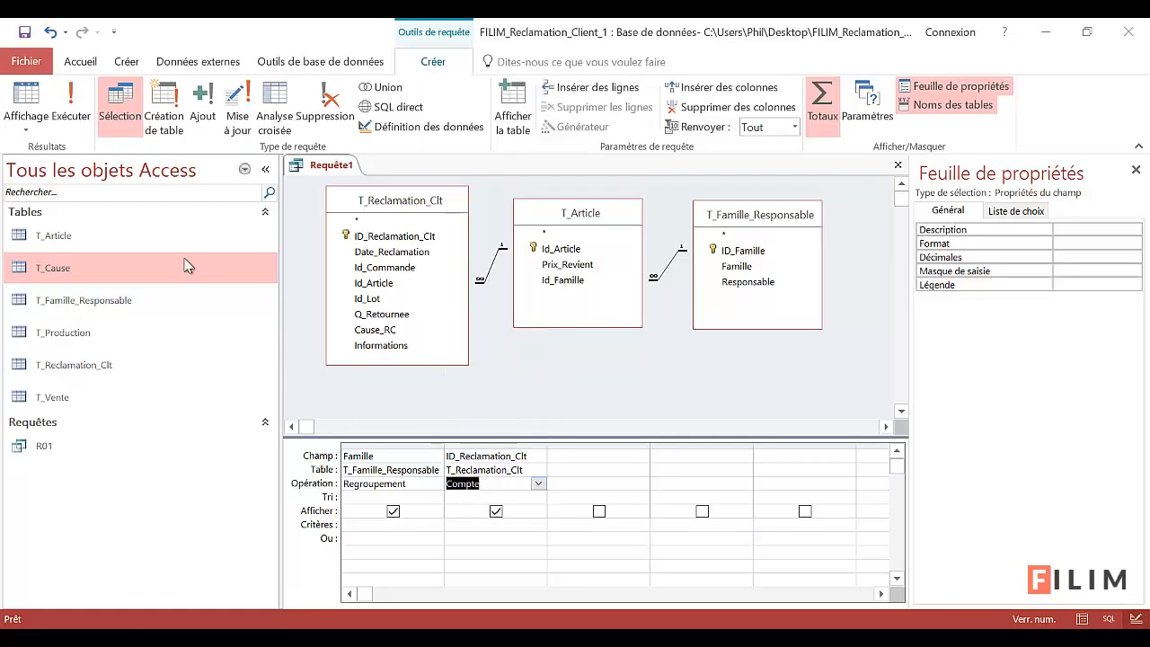
left_click(26, 101)
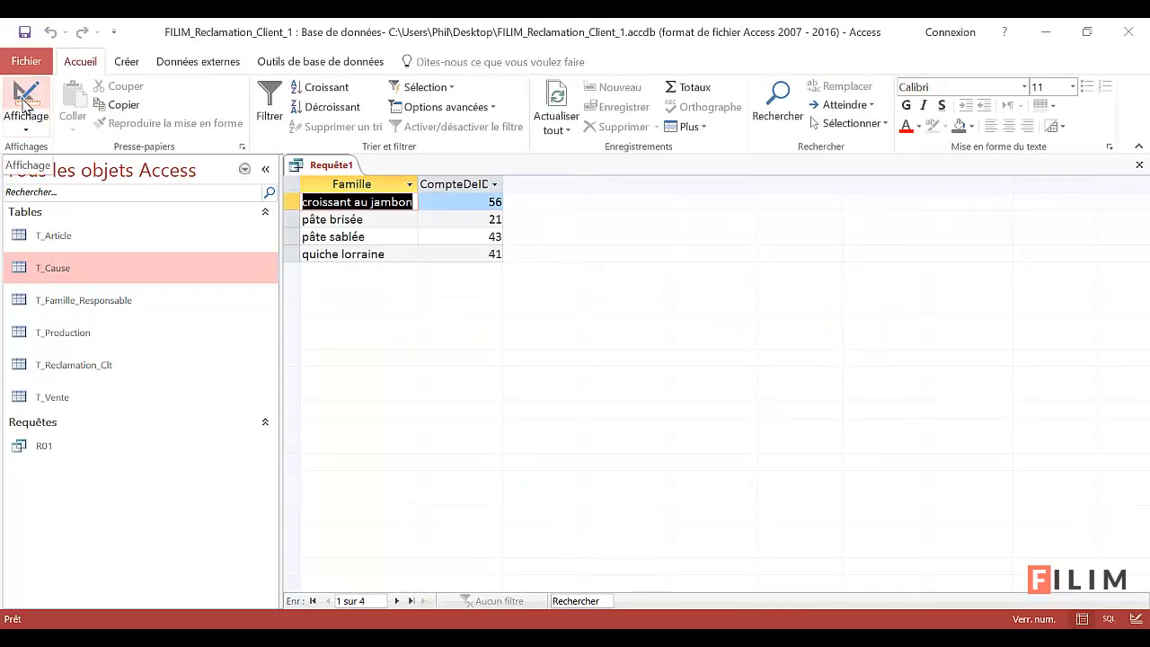
Name the count column Nb_Reclamation and widen it in the results to fit its heading.
left_click(25, 101)
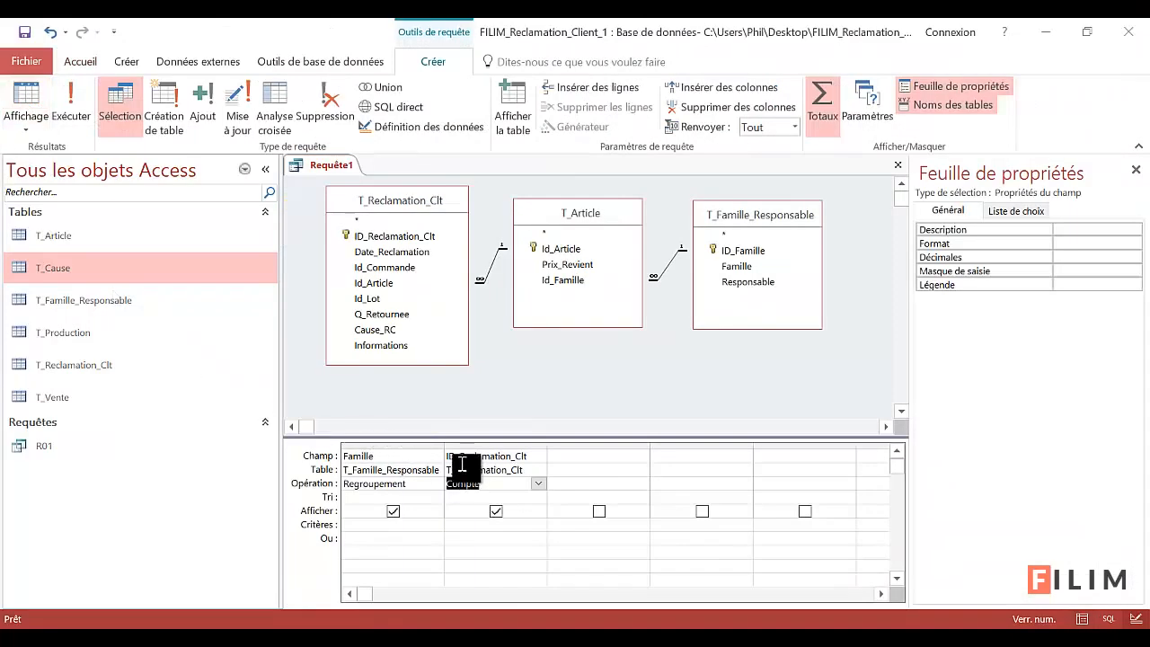
left_click(457, 460)
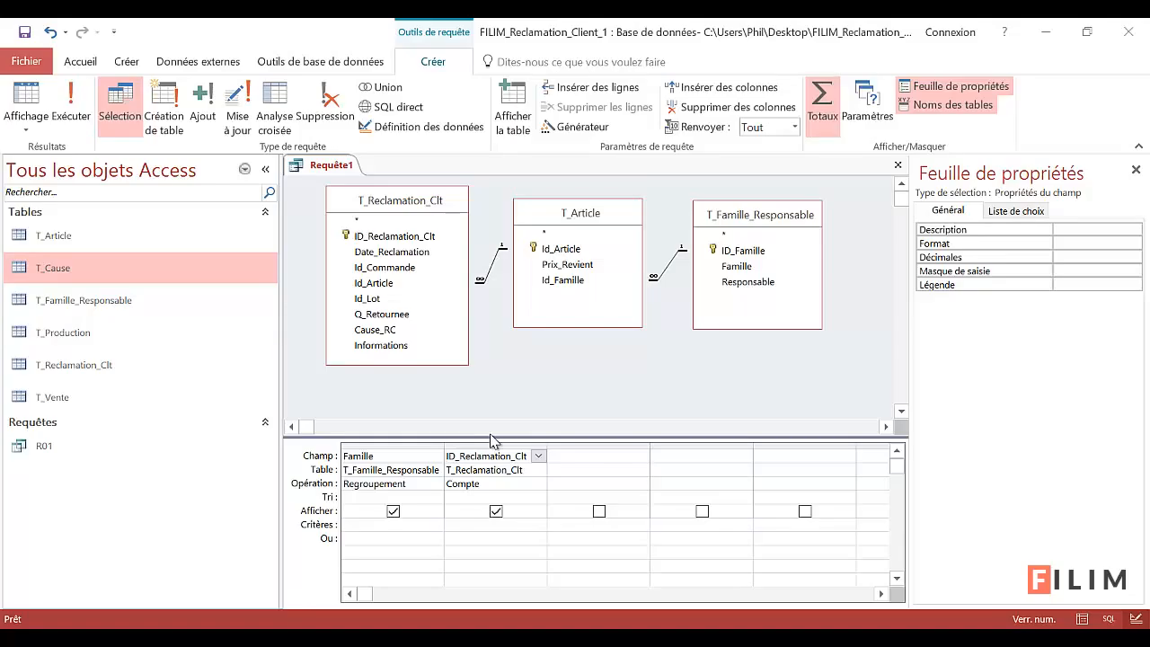
type("Nb_C")
key("BackSpace")
type("Reclamation")
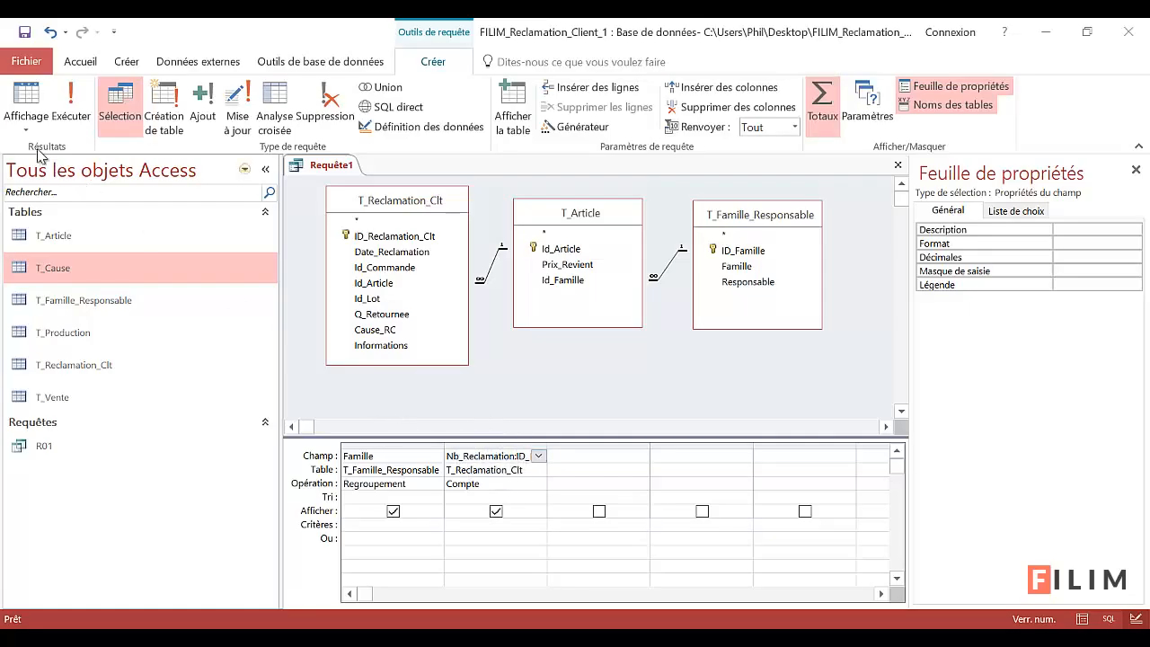
left_click(25, 99)
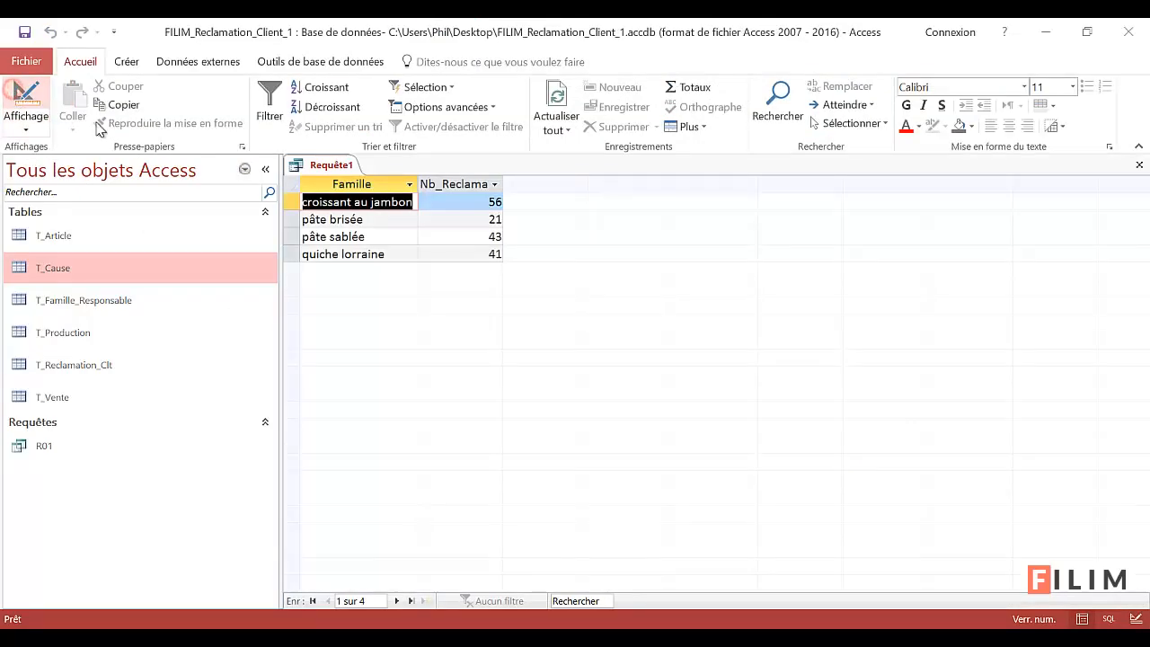
left_click(494, 184)
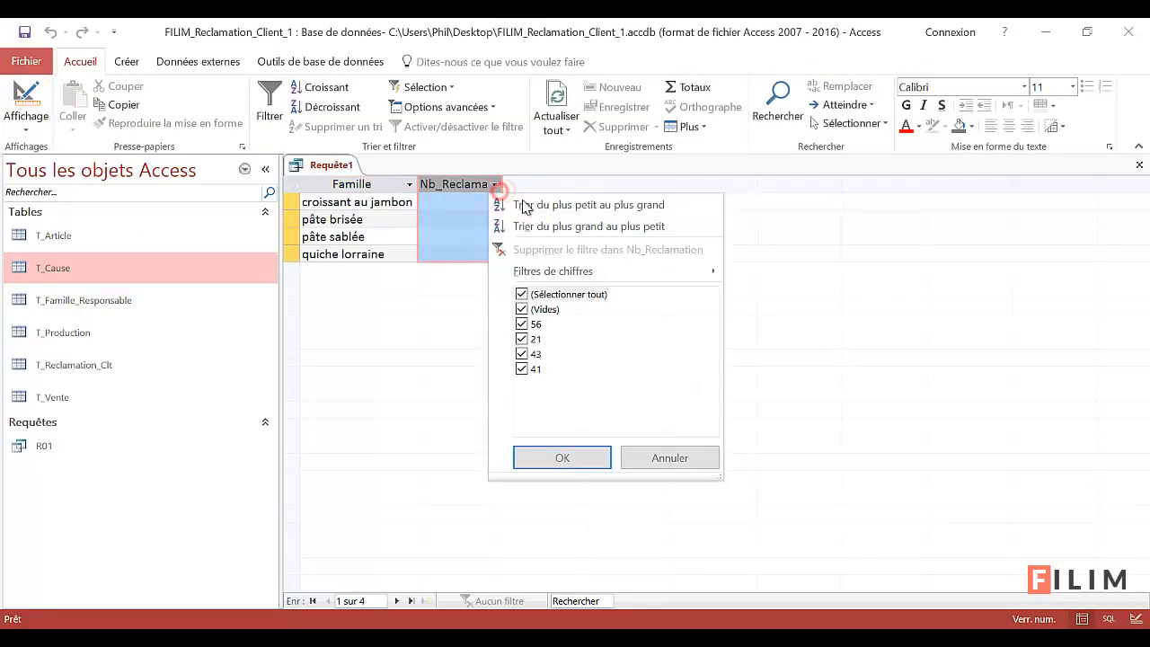
left_click(502, 184)
double_click(503, 185)
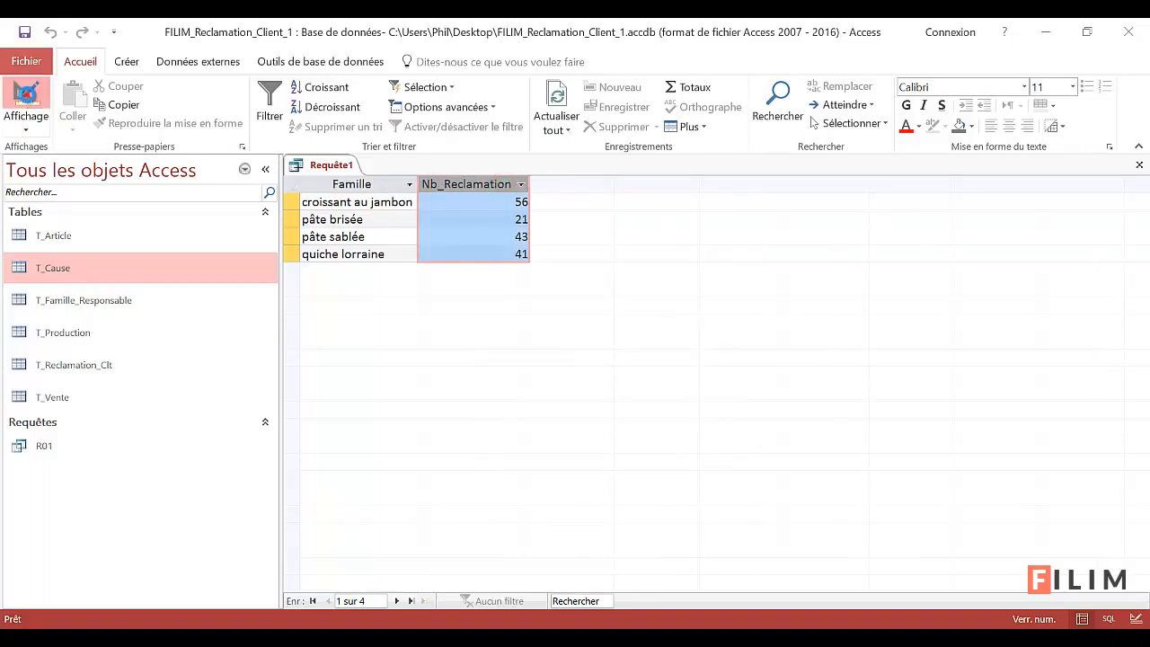
Rename the count column Nb_Reclamations, sort it in descending order (Décroissant) and check the first record in the results.
left_click(25, 99)
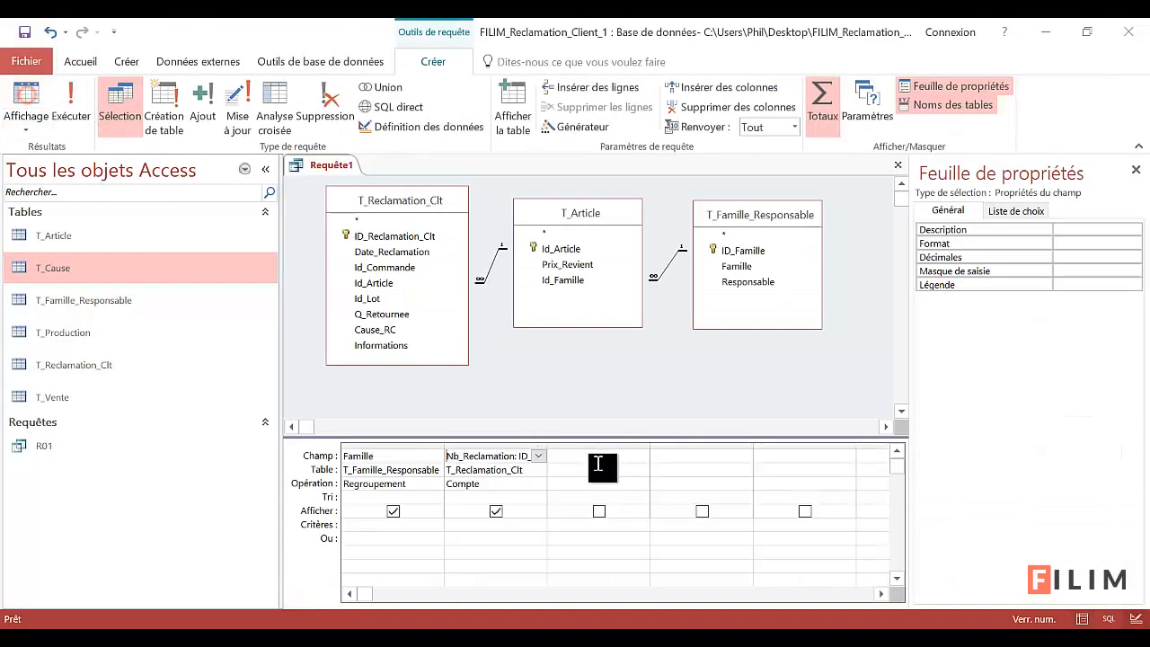
left_click(528, 486)
double_click(516, 497)
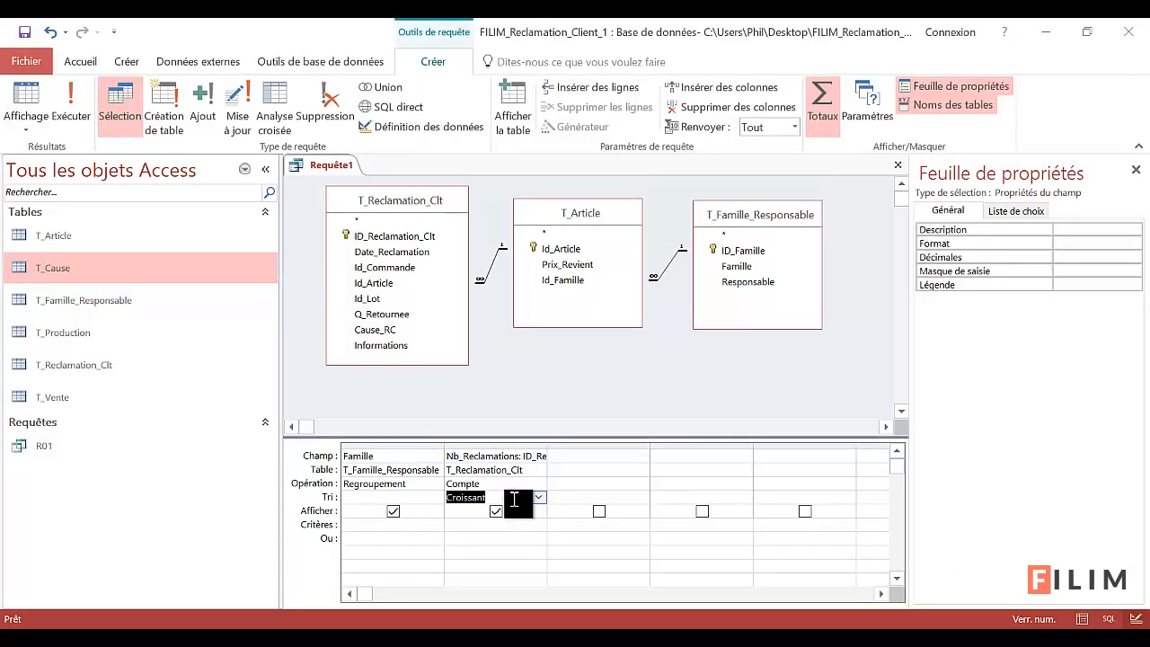
left_click(26, 99)
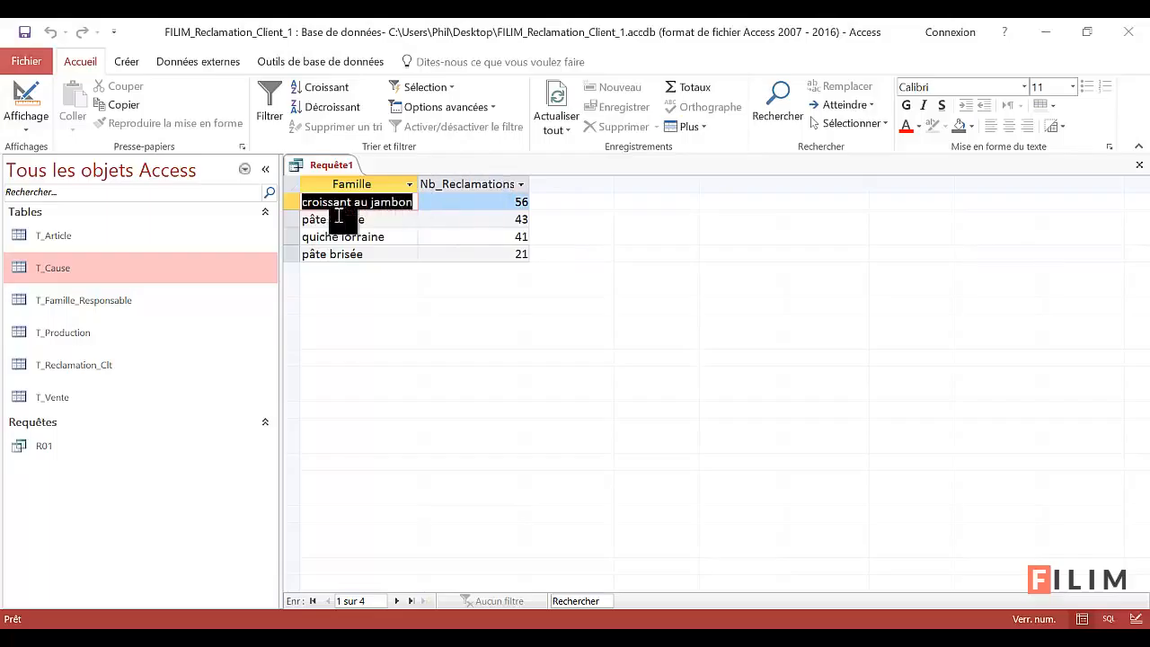
left_click(290, 199)
left_click(290, 200)
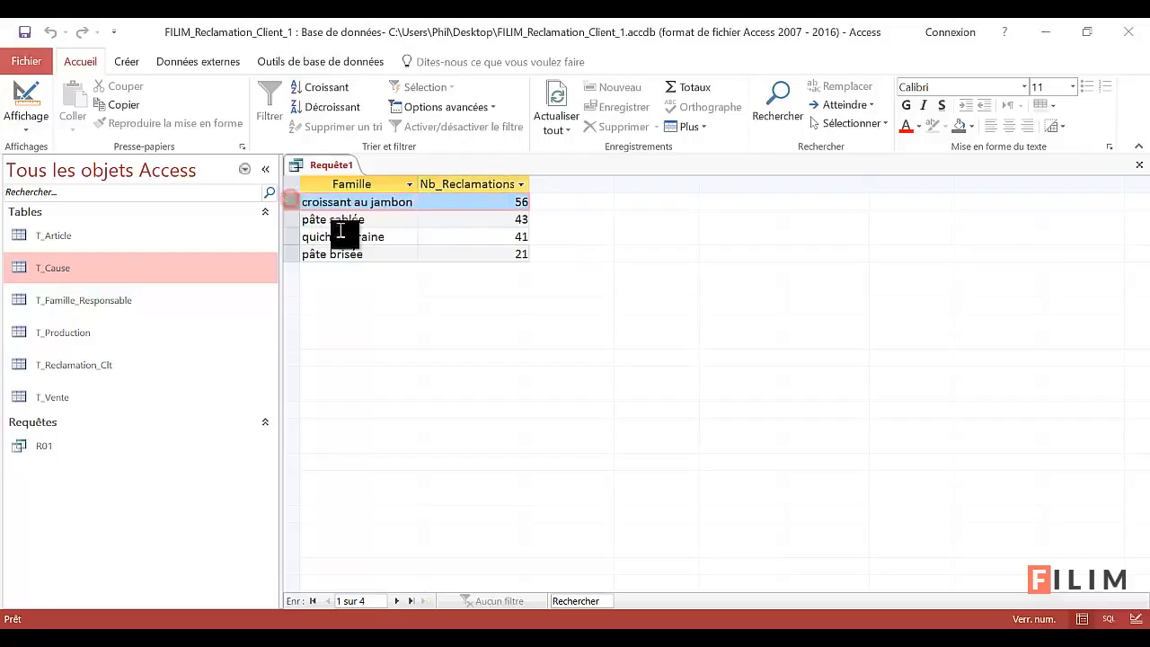
Limit the complaint count query to return only 1 record and display the result.
left_click(26, 93)
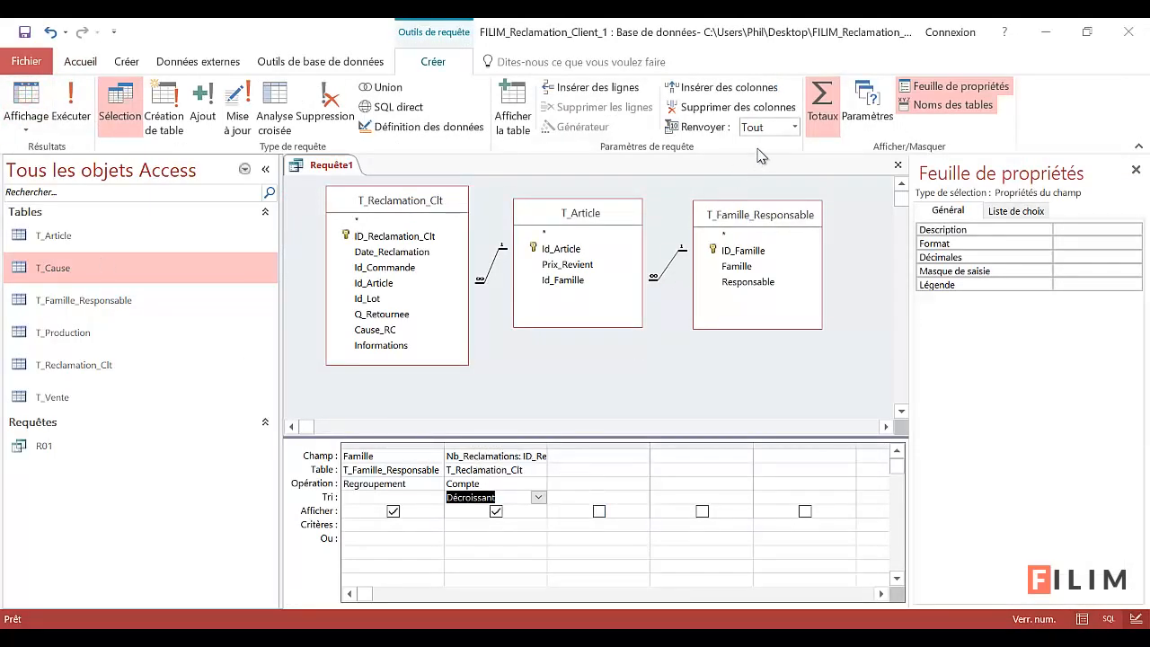
left_click(788, 129)
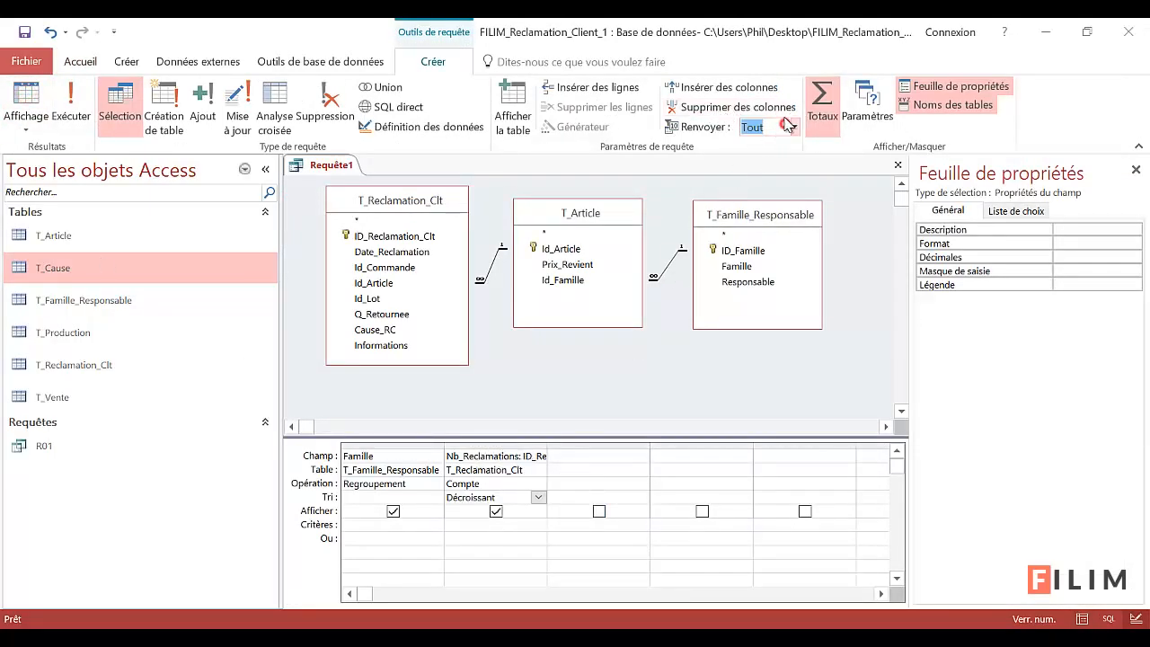
type("1")
key("Return")
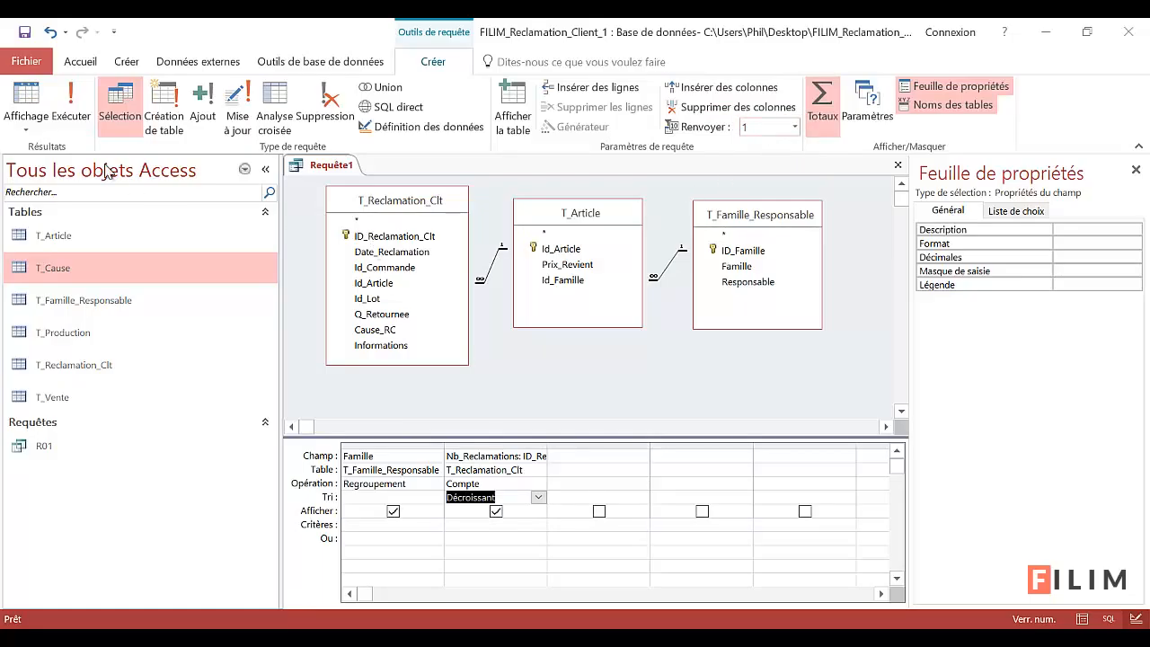
left_click(27, 95)
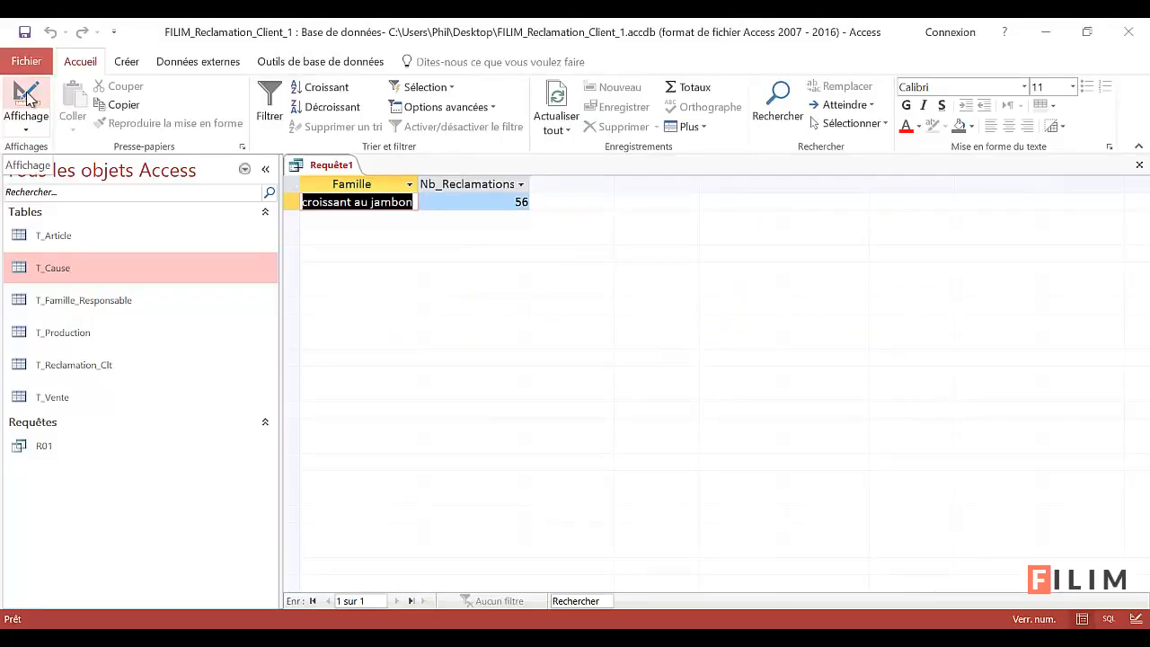
Save the query as R02 and switch it back to design view.
key("ctrl+s")
type("R02")
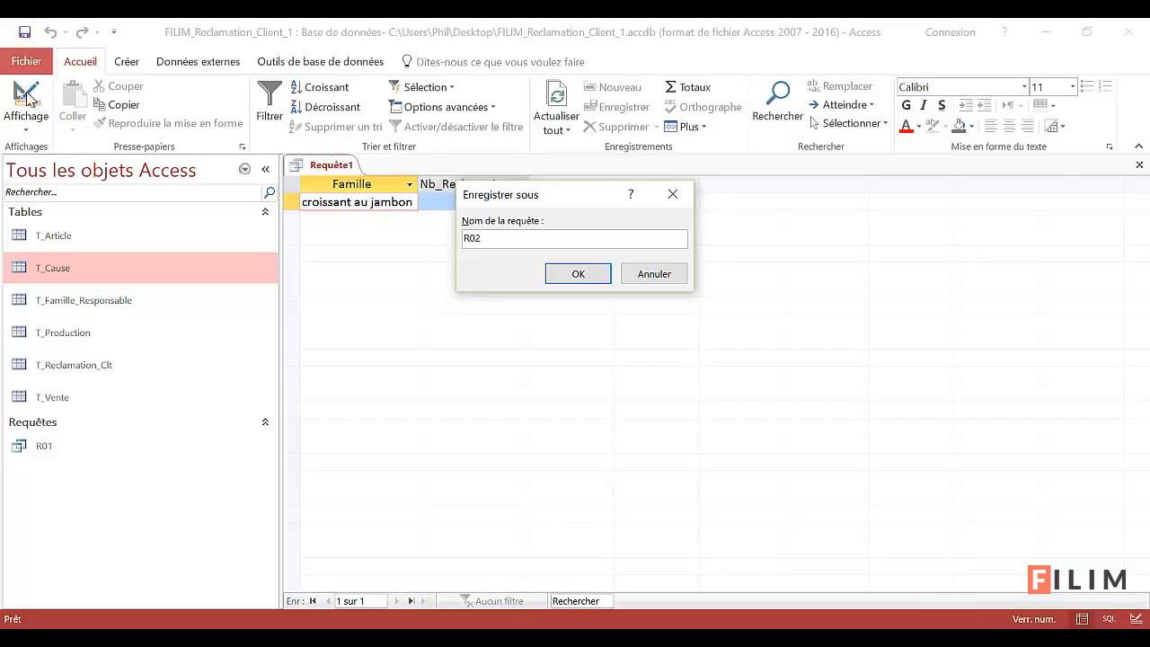
key("Return")
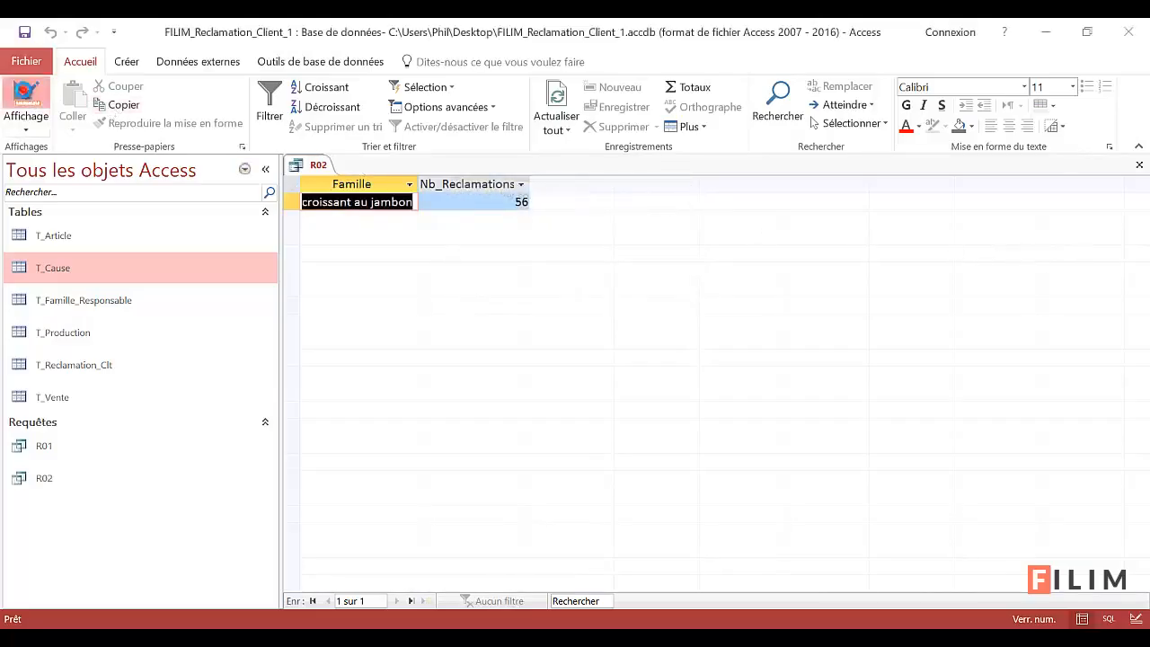
left_click(26, 97)
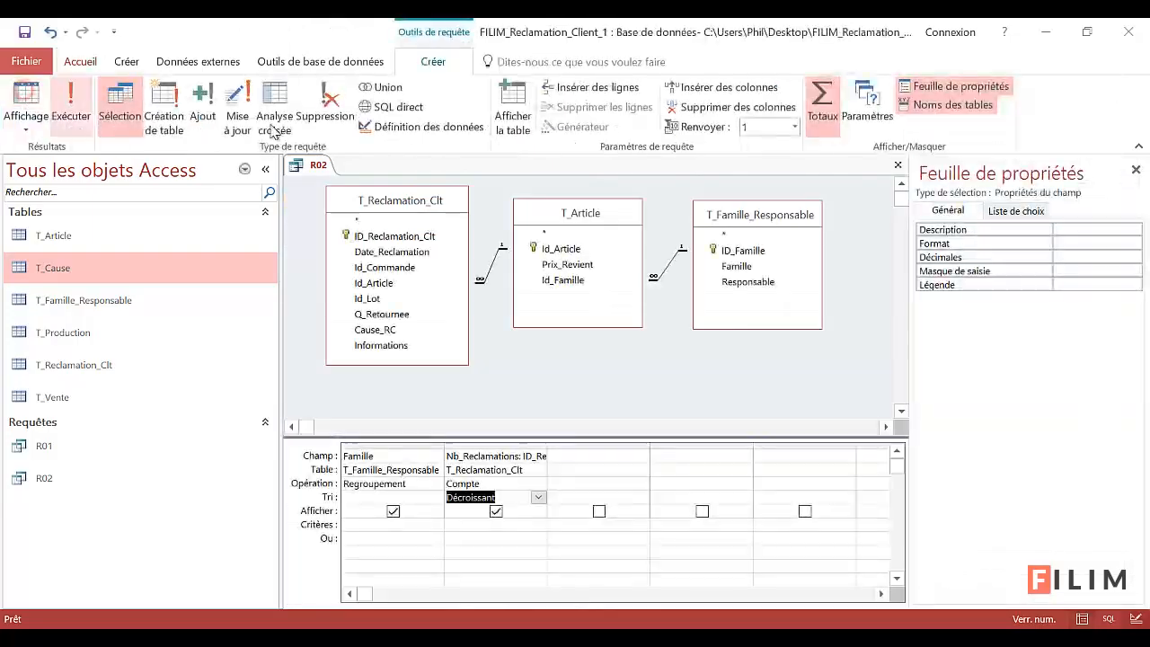
Check the preset record limits available for query R02 without choosing another one, and close the query.
left_click(795, 127)
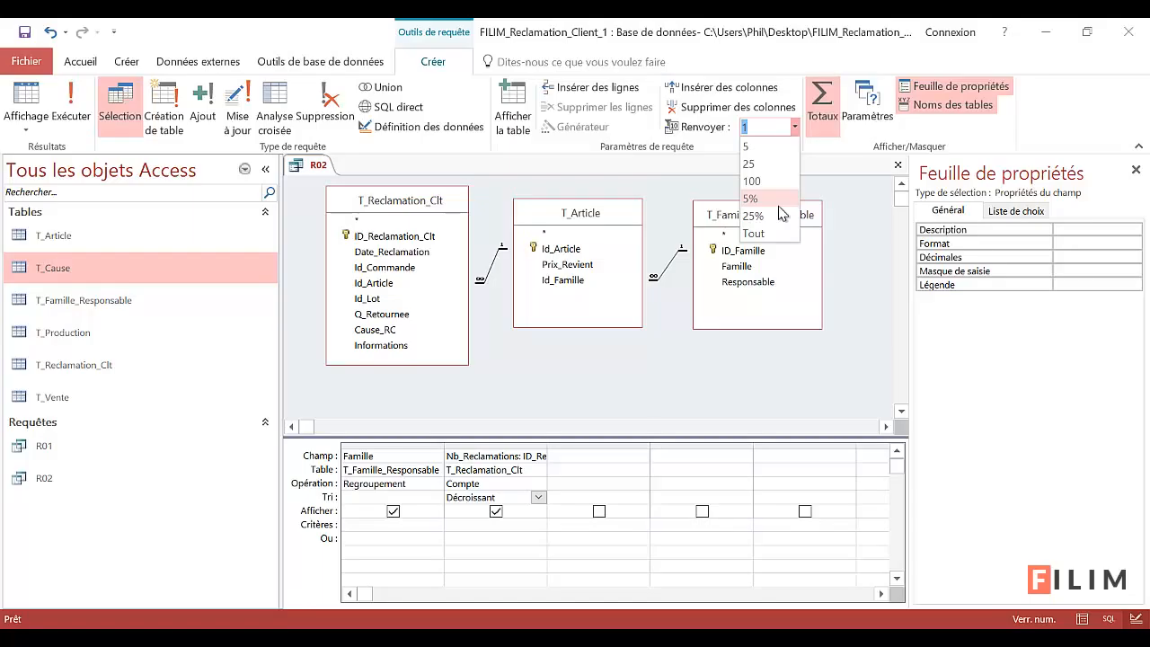
left_click(830, 154)
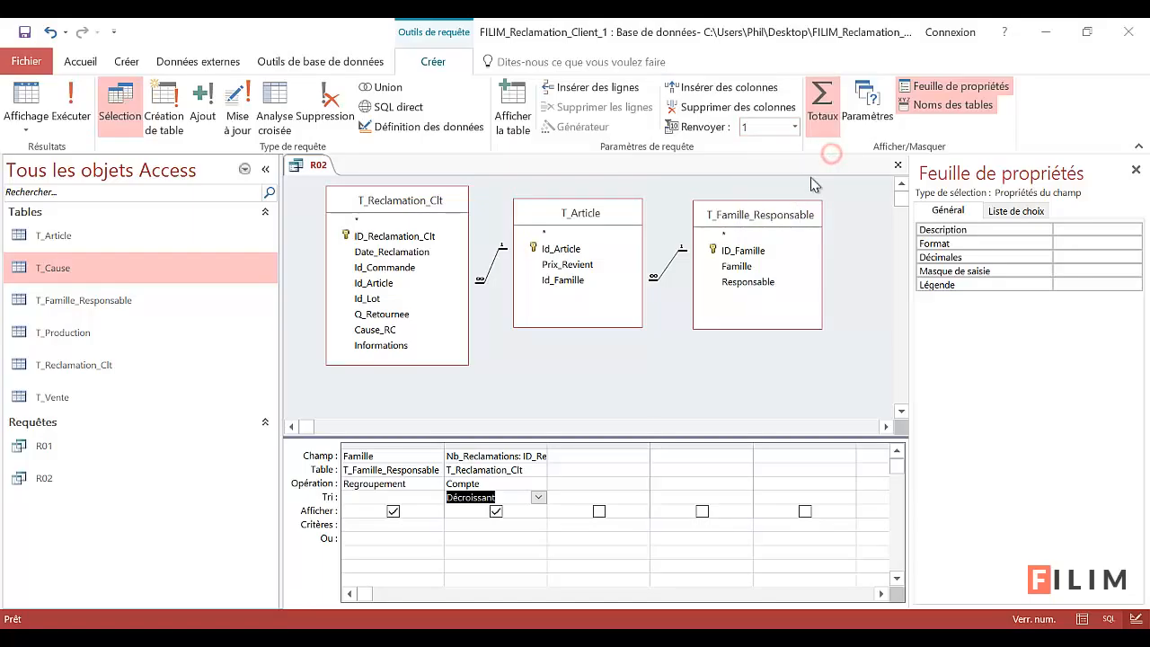
left_click(900, 165)
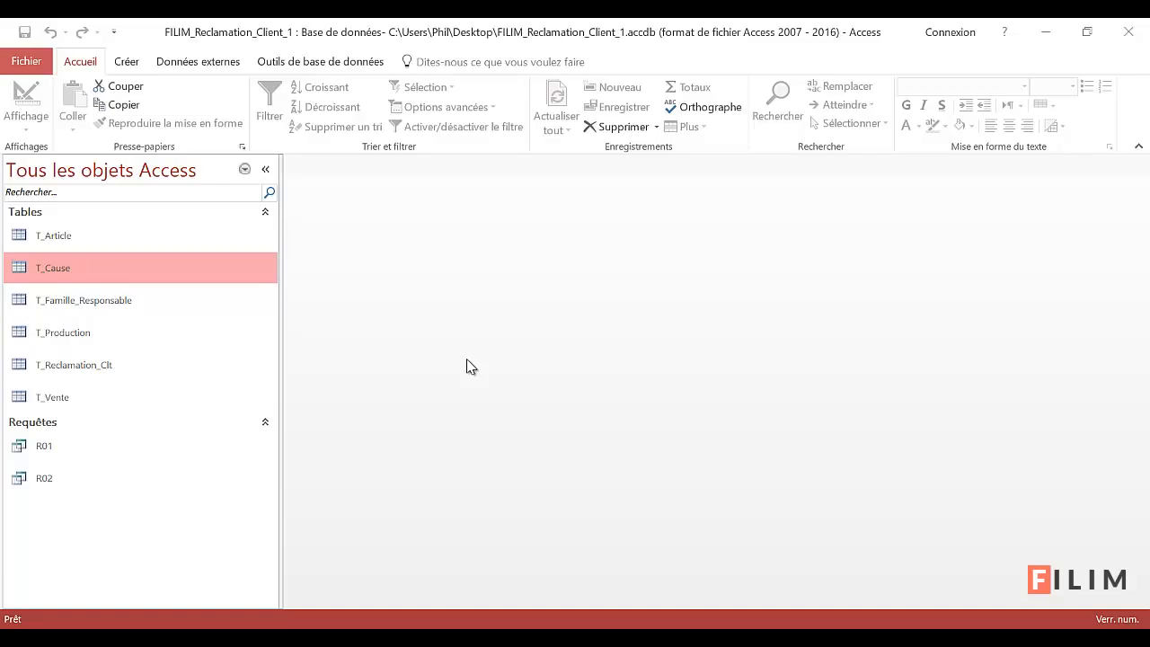
Create a new query in design view from the T_Reclamation_Clt table and enlarge its field list to show all fields.
left_click(132, 65)
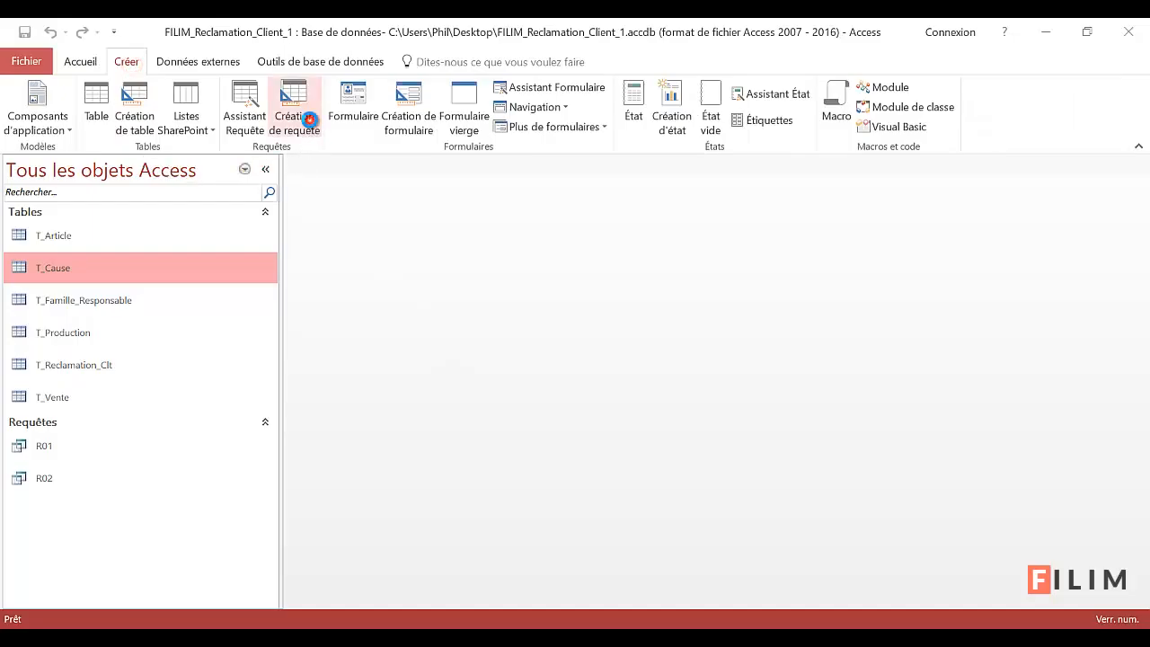
left_click(297, 113)
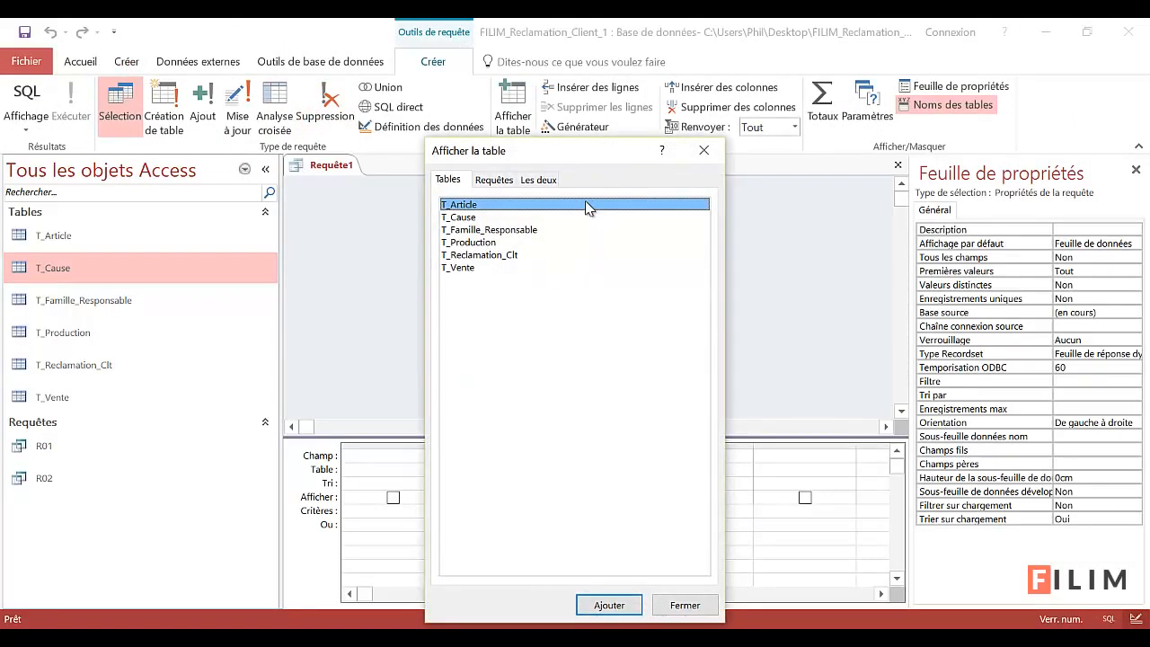
double_click(536, 255)
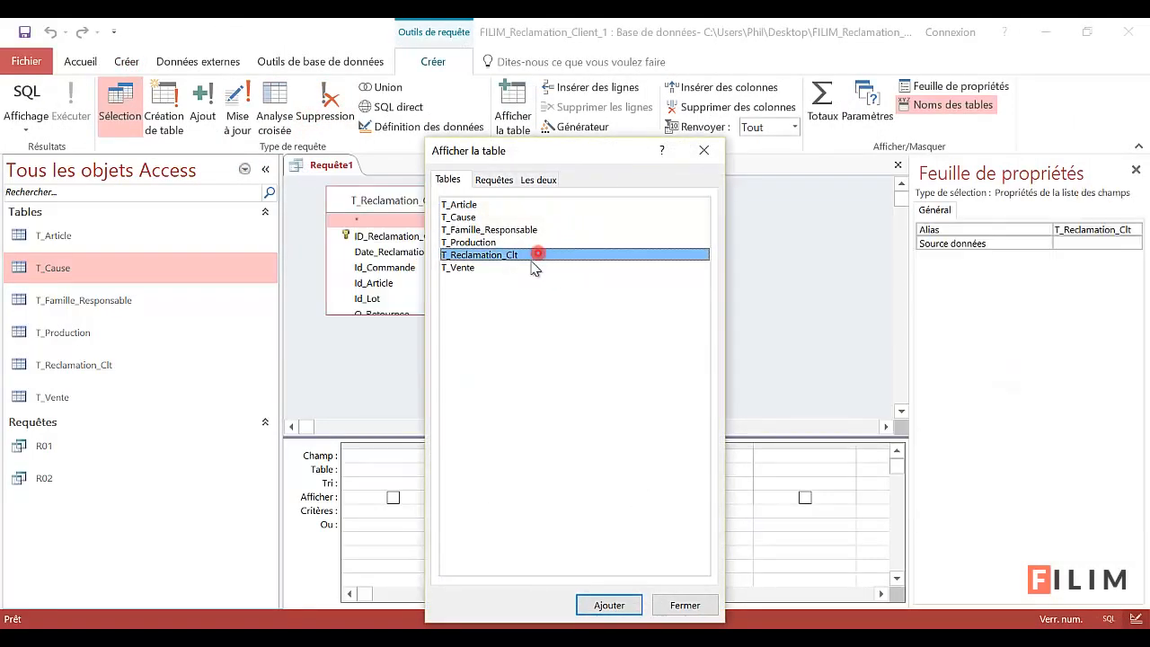
left_click(683, 605)
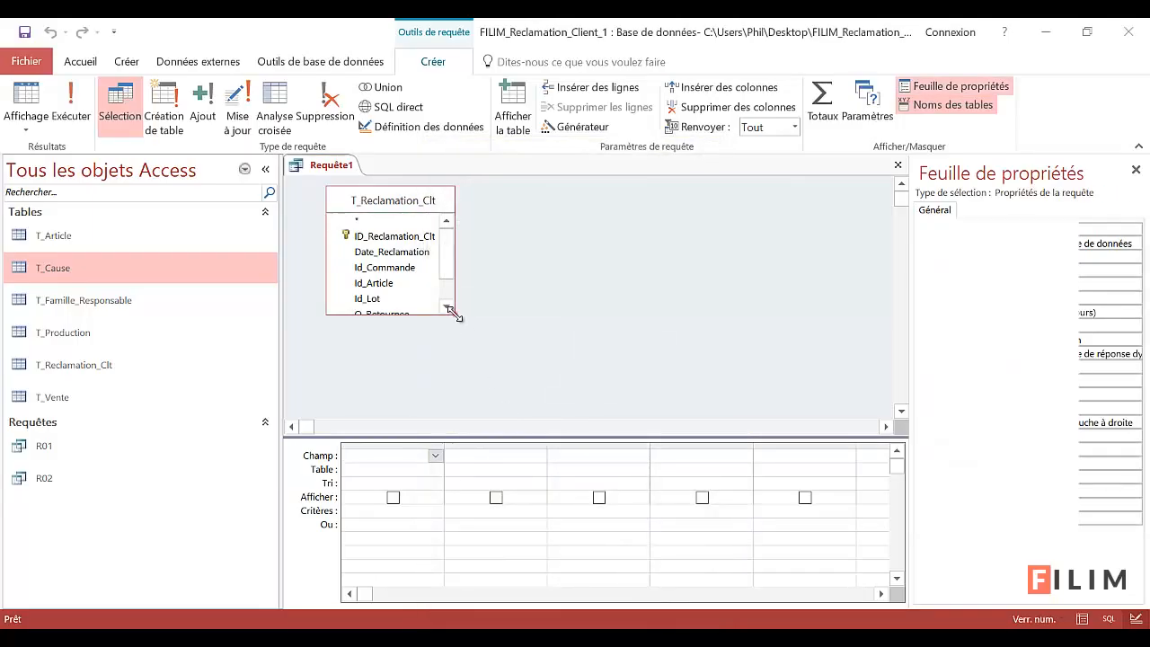
left_click_drag(454, 314, 563, 393)
Add the fields ID_Reclamation_Clt, Date_Reclamation, Id_Commande, Id_Article and Q_Retournee to the query.
double_click(446, 237)
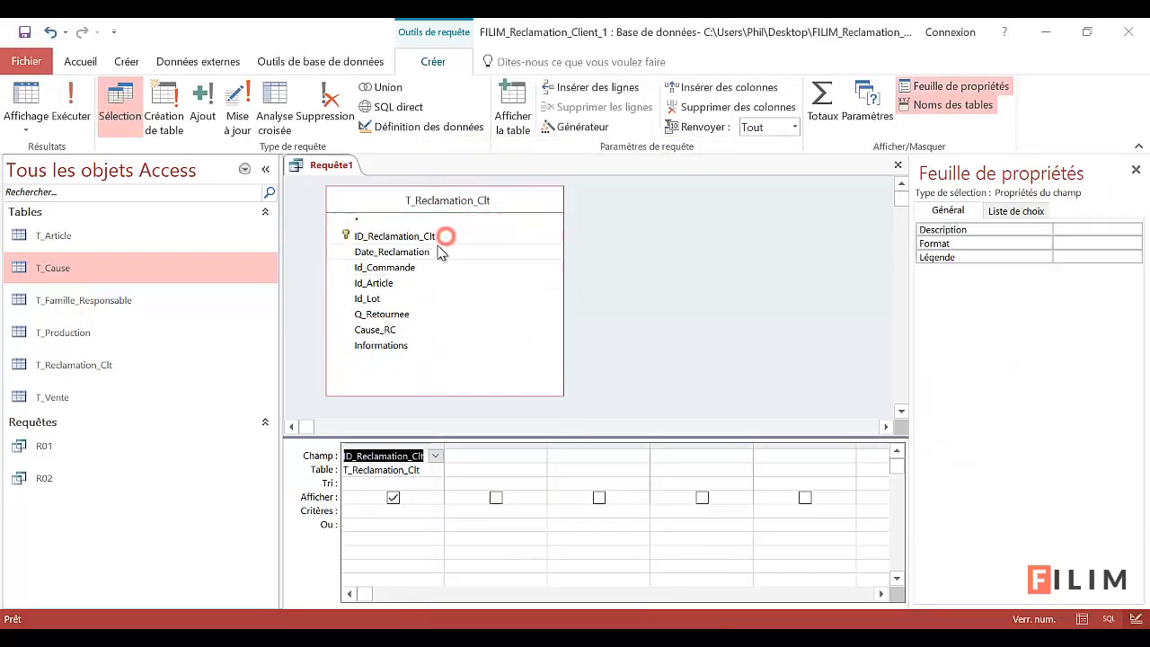
double_click(437, 252)
double_click(430, 267)
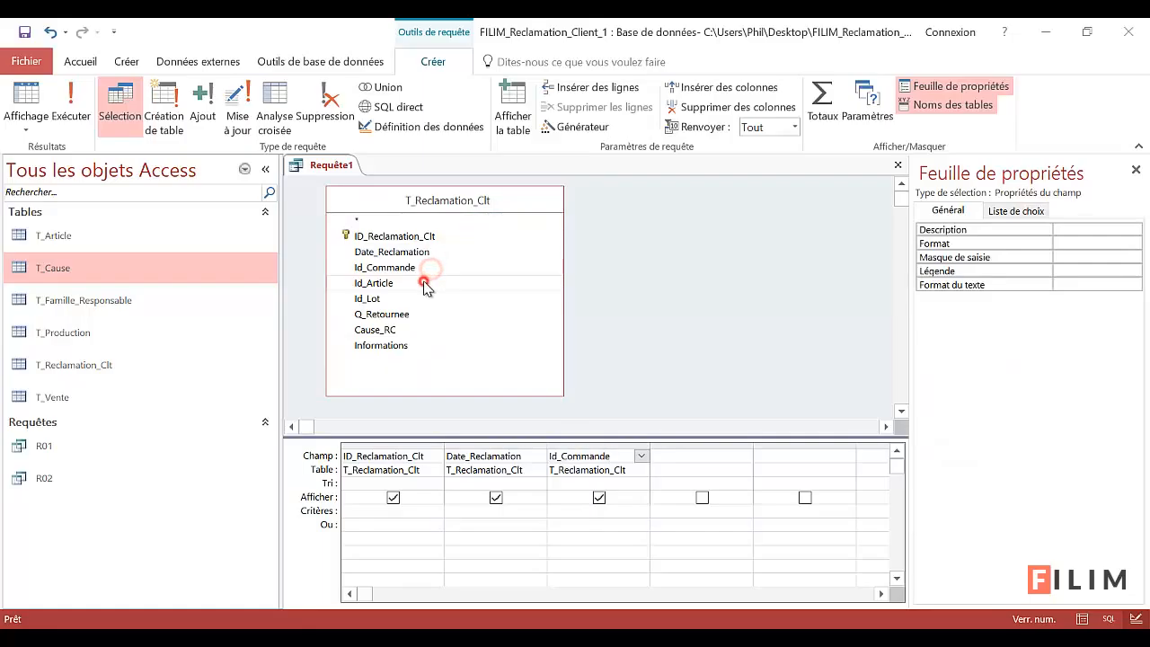
double_click(425, 283)
double_click(423, 314)
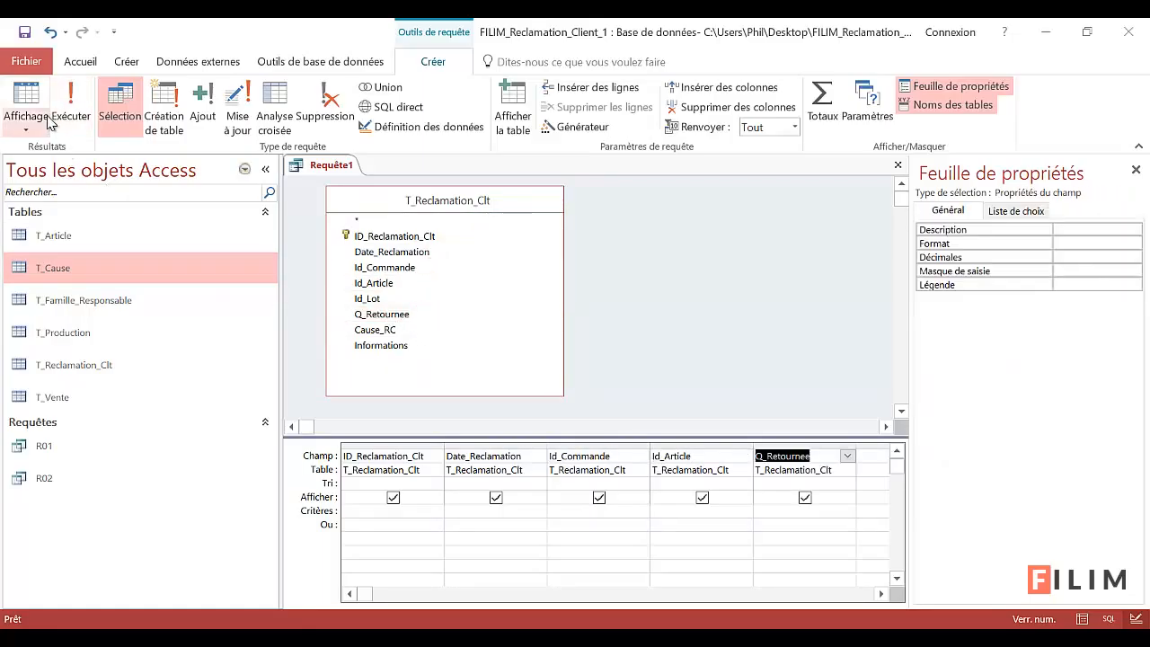
Sort Q_Retournee in descending order (Décroissant), display the results and select all records sharing the highest returned quantity.
left_click(770, 484)
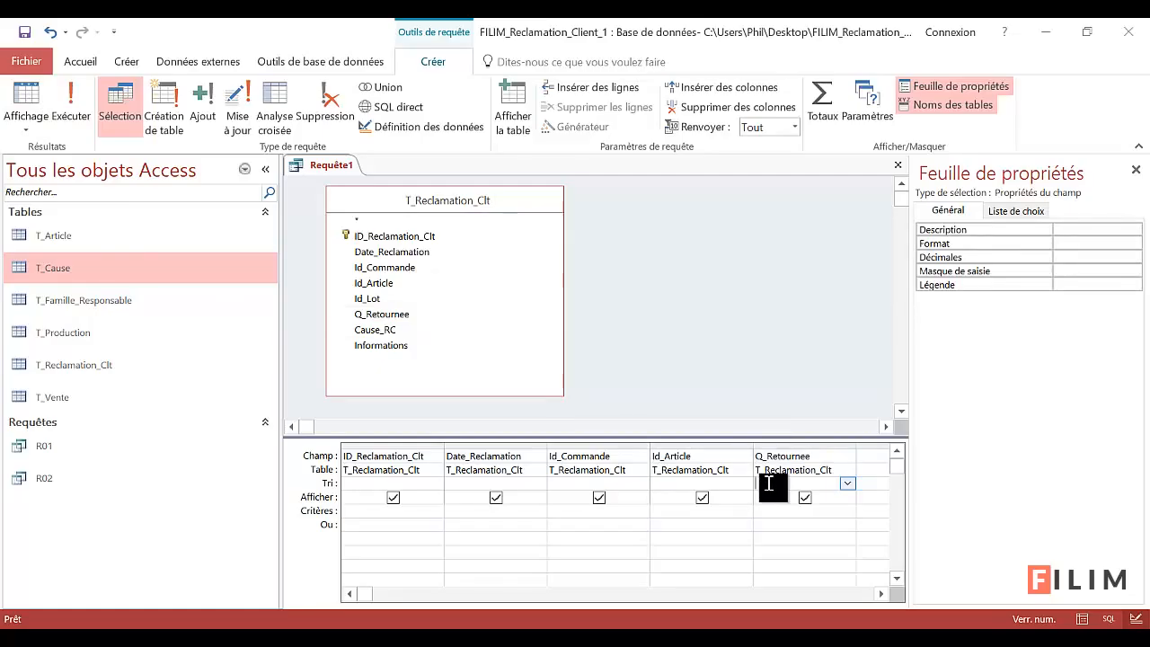
double_click(776, 484)
double_click(776, 483)
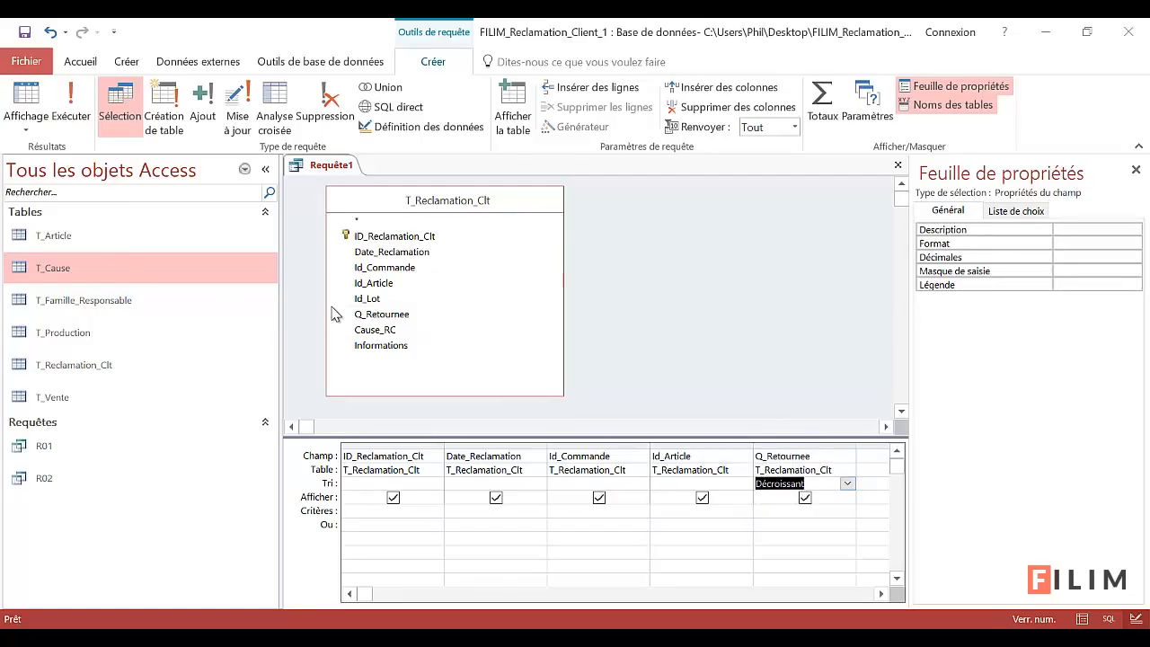
left_click(27, 104)
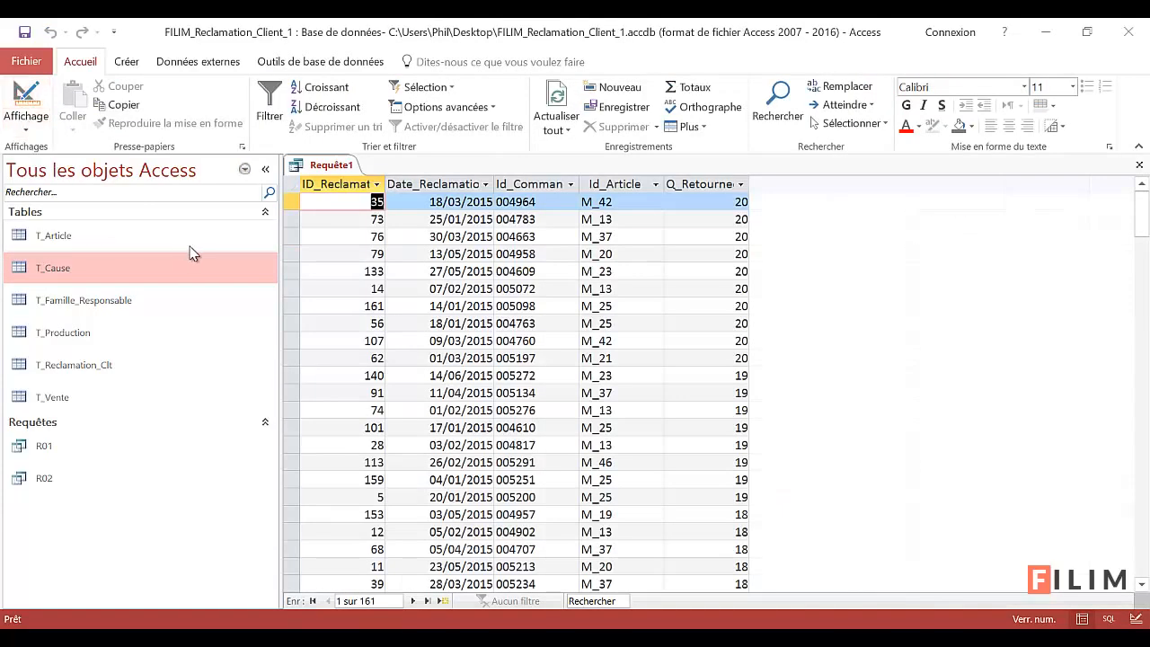
left_click(289, 201)
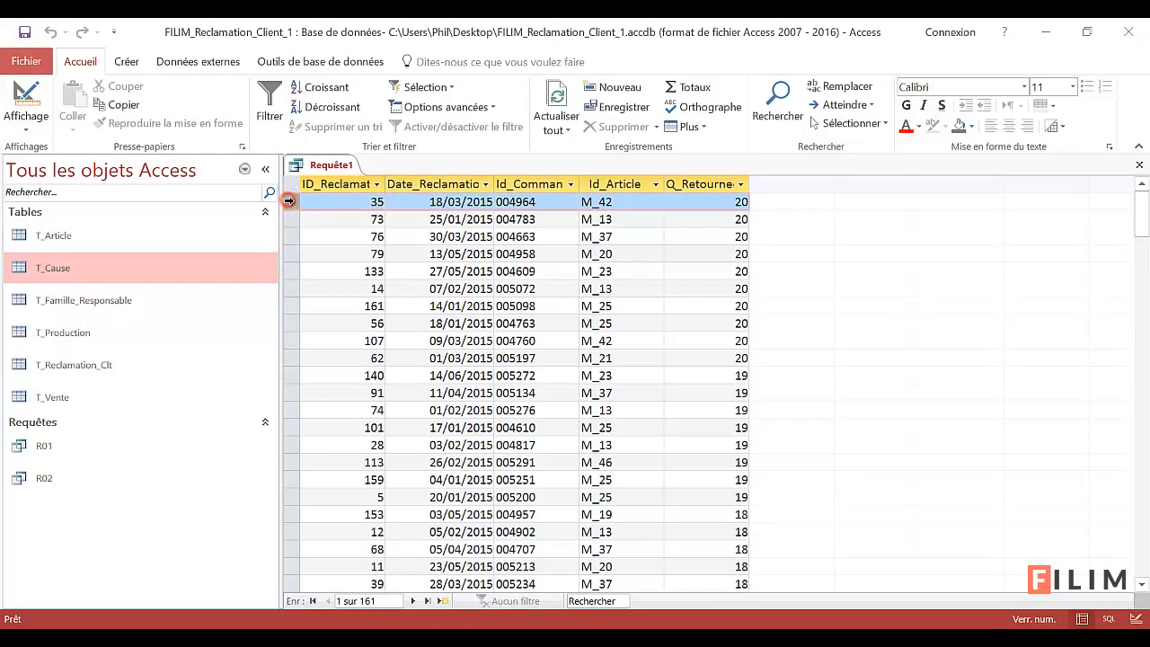
left_click_drag(288, 201, 296, 354)
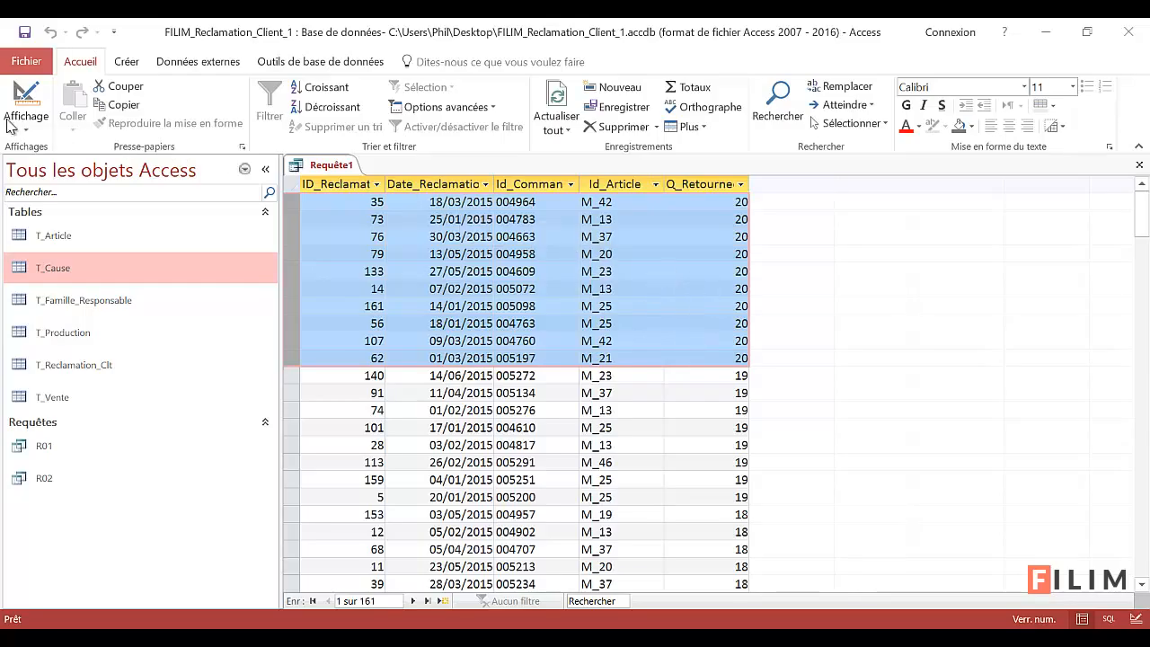
Limit the returned quantity query to the top 1 value and display its results.
left_click(20, 90)
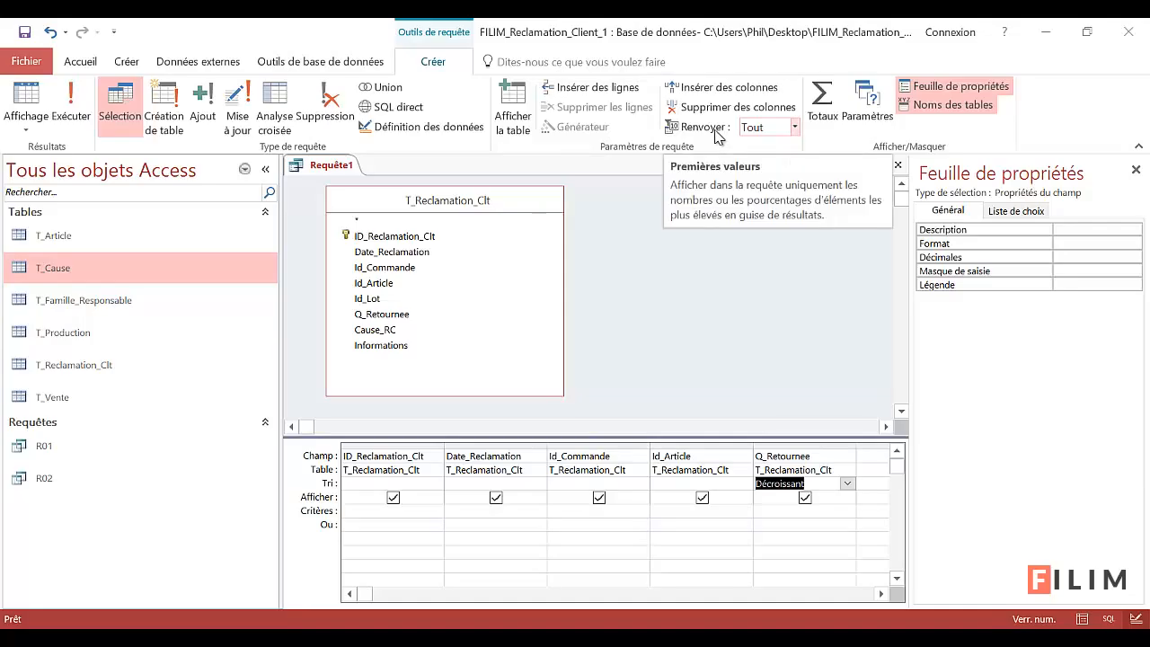
left_click(793, 128)
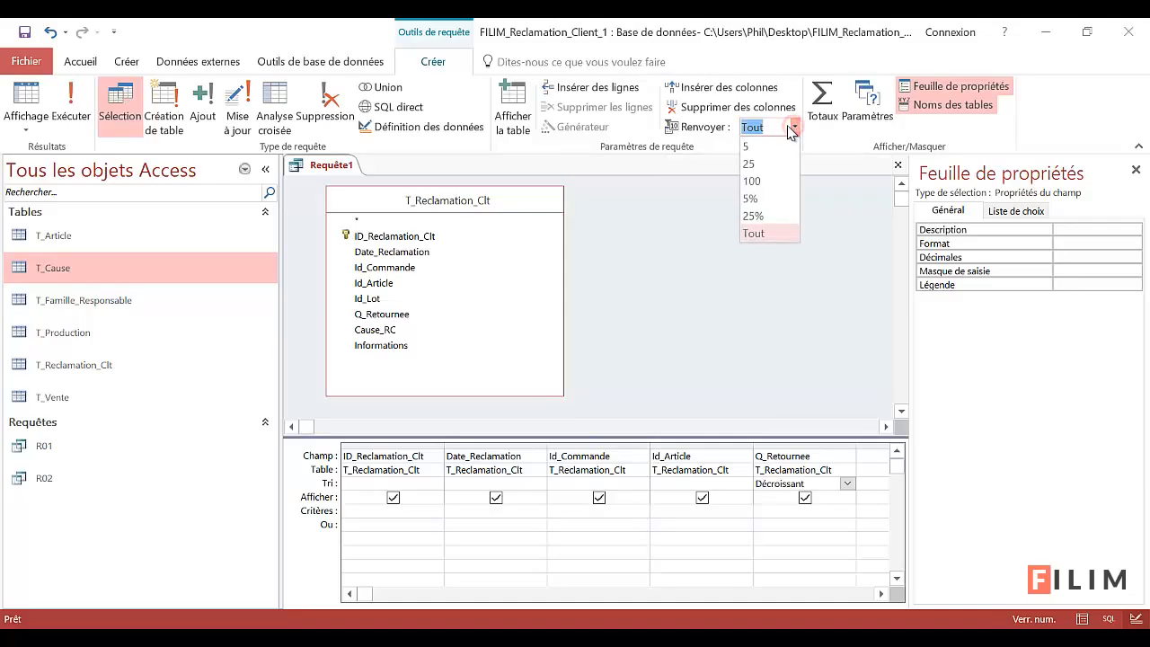
key("Up")
key("Up")
key("Up")
type("1")
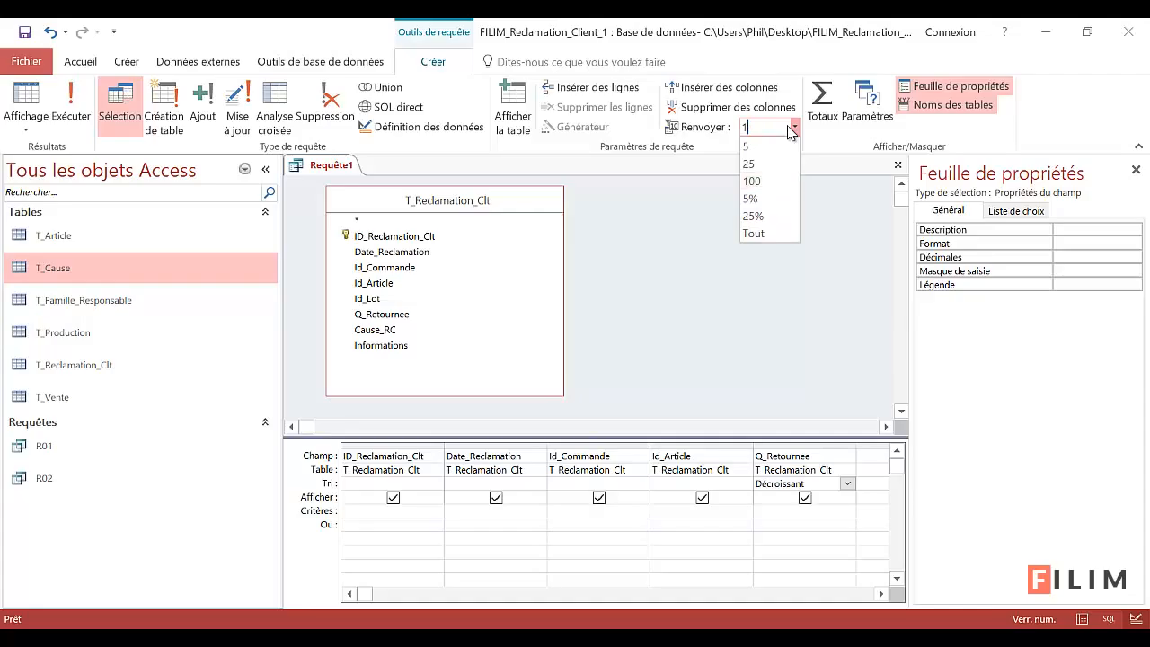
key("Return")
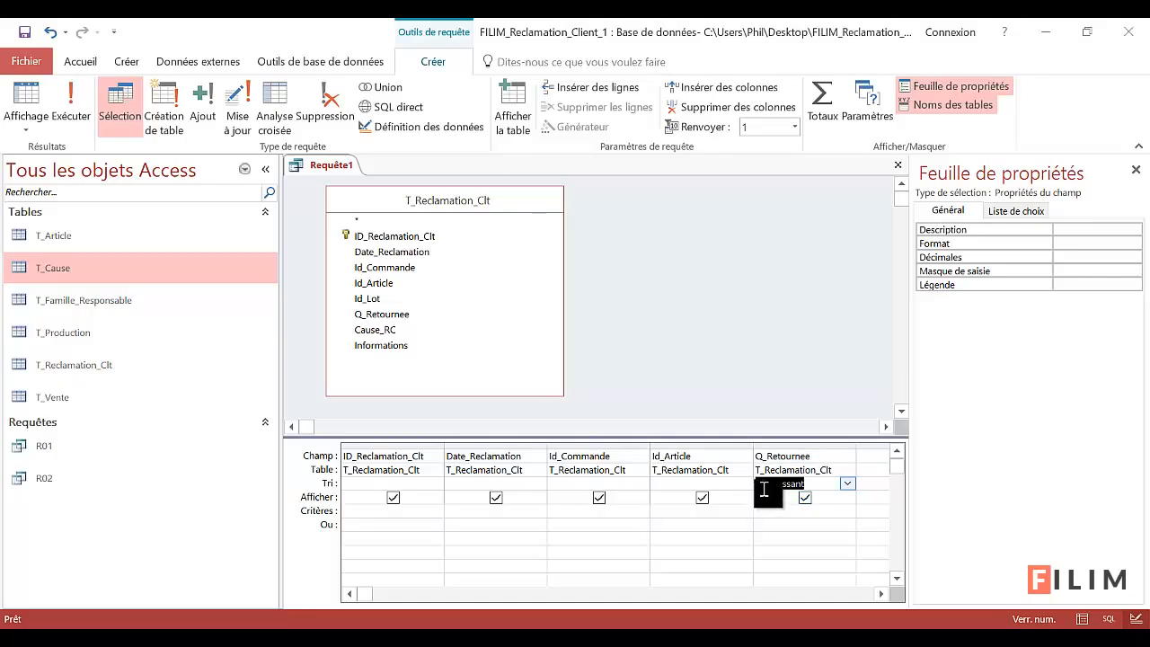
left_click(21, 108)
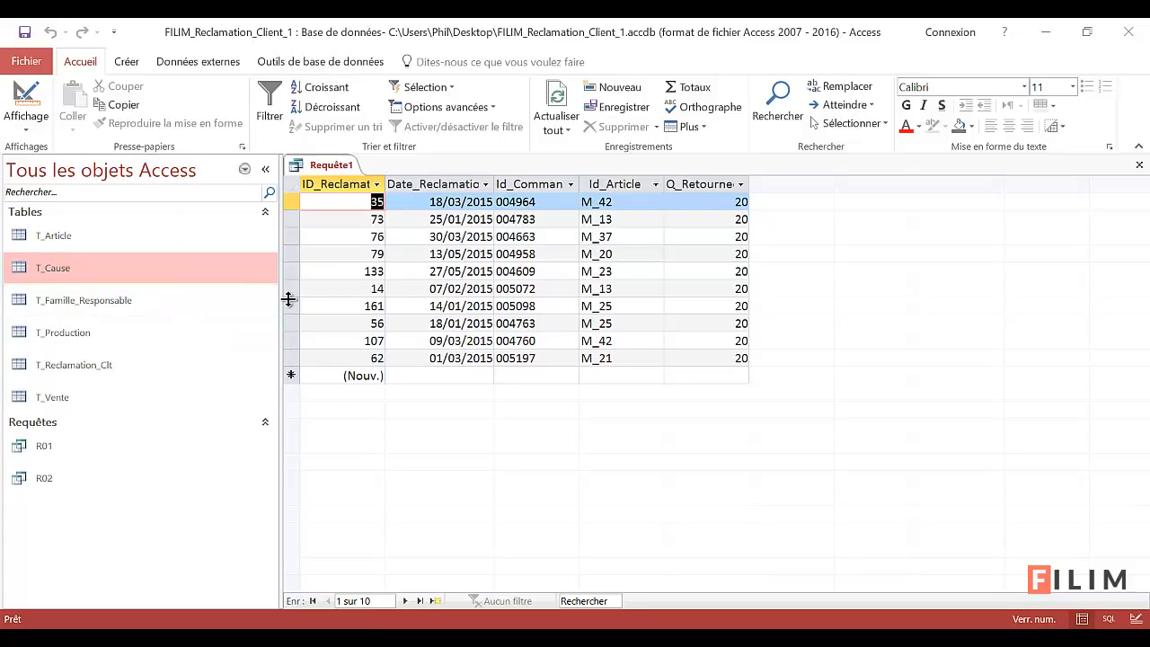
Switch the query back to design view and go to the sort setting of Q_Retournee.
left_click(11, 101)
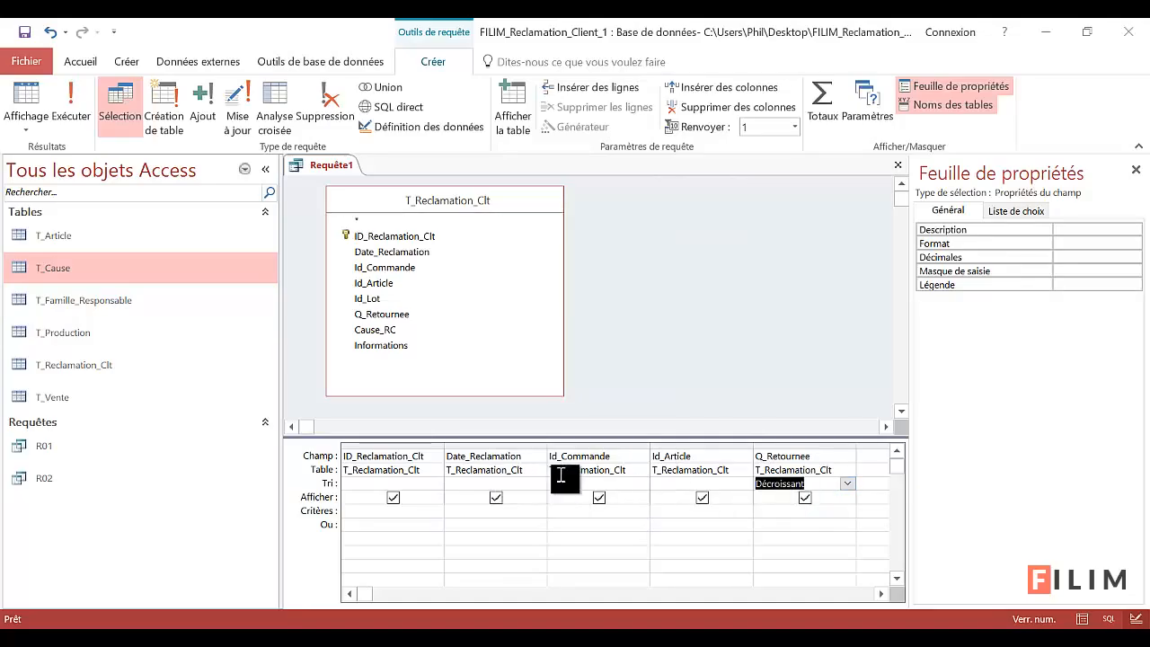
left_click(831, 485)
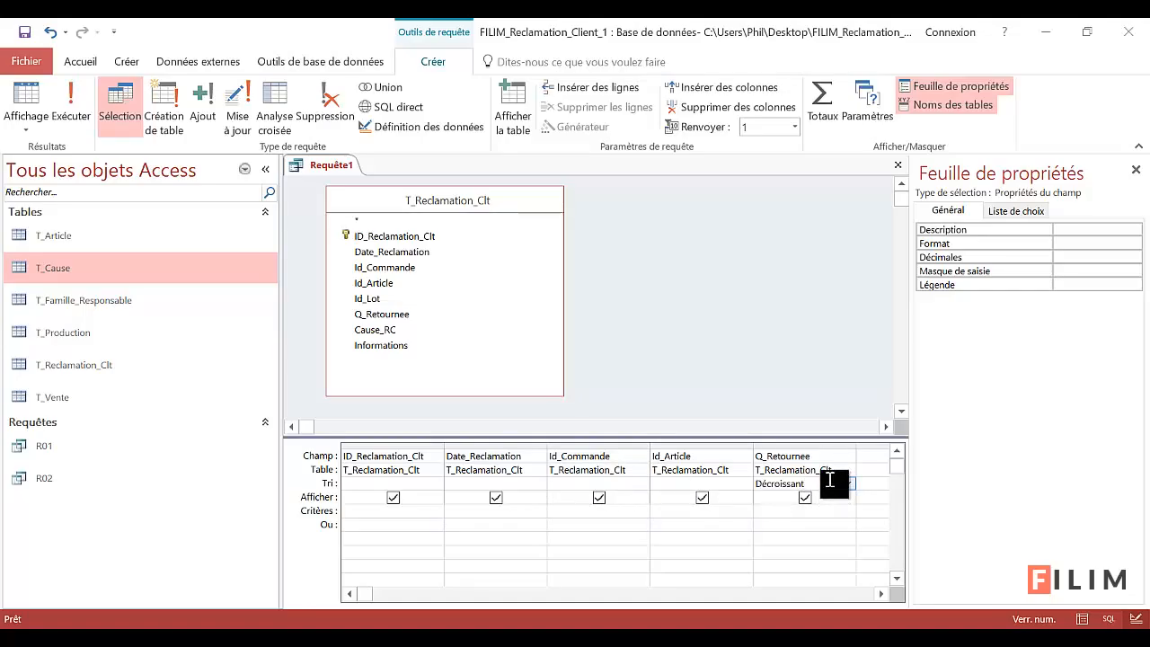